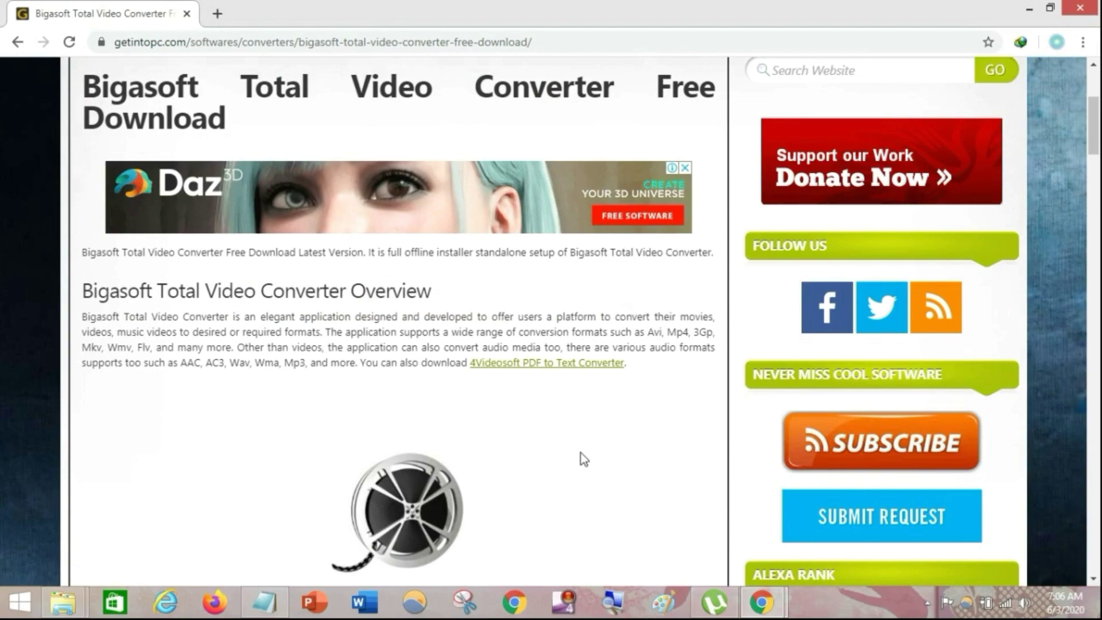
Step: Review the Bigasoft Total Video Converter page's overview, features, setup details and system requirements down to the full setup download link
scroll(581, 457, "down", 5)
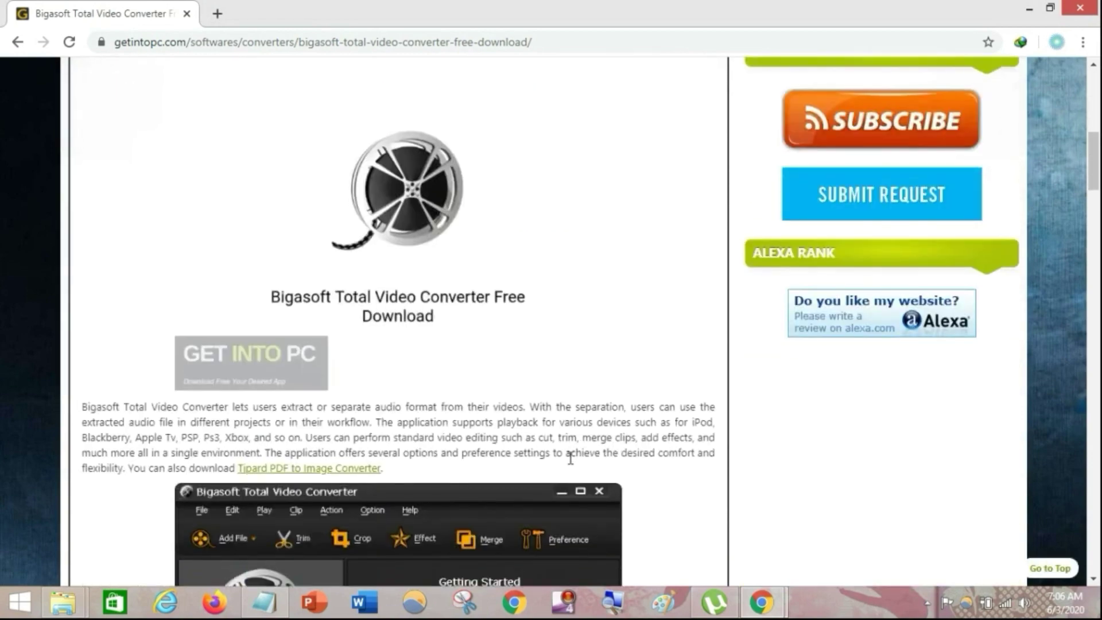
scroll(576, 466, "down", 8)
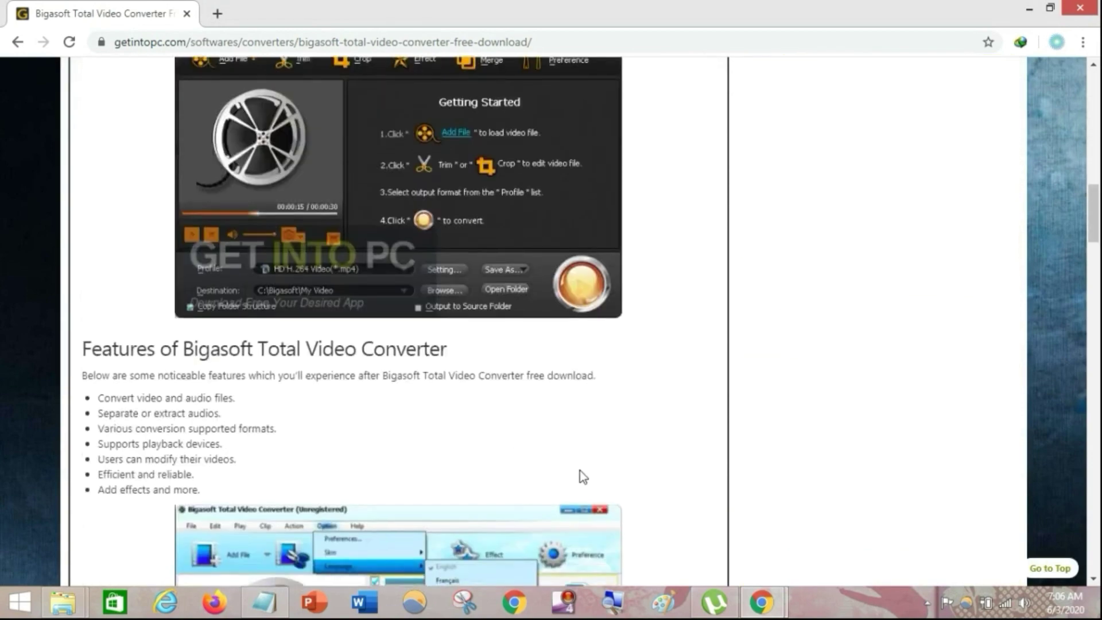
scroll(581, 473, "up", 1)
scroll(580, 471, "down", 8)
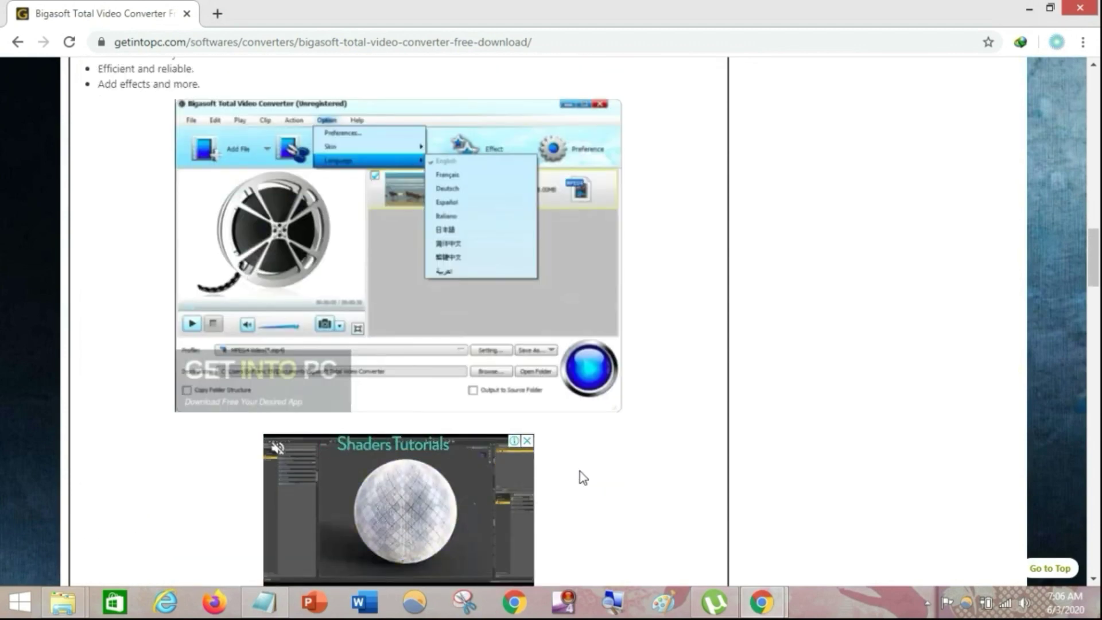
scroll(580, 476, "down", 3)
scroll(580, 472, "down", 4)
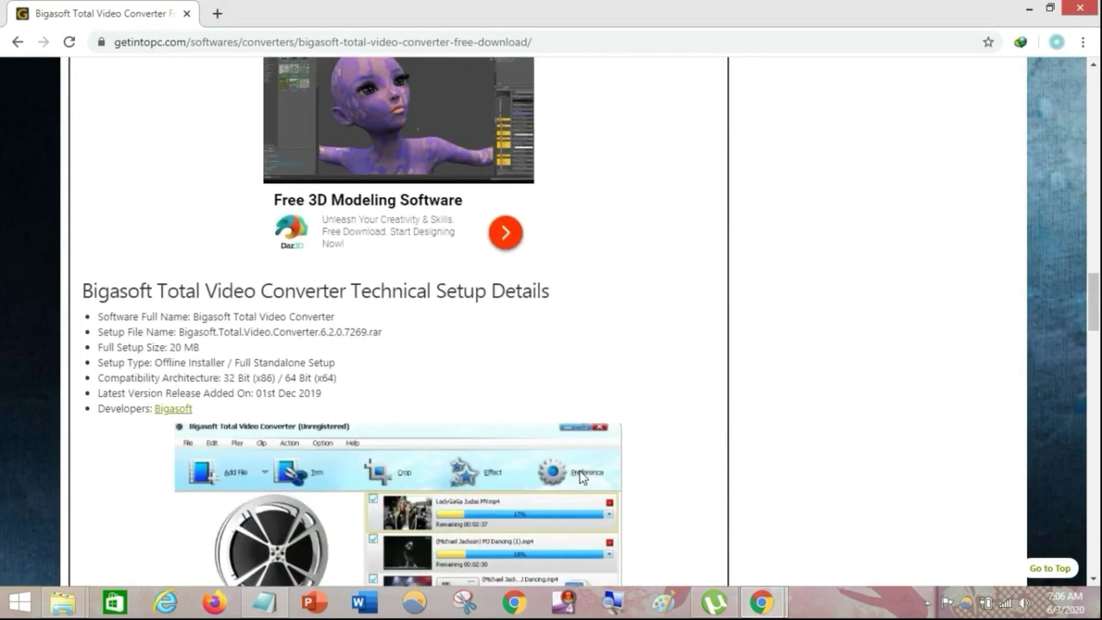
scroll(580, 472, "down", 3)
scroll(581, 476, "down", 3)
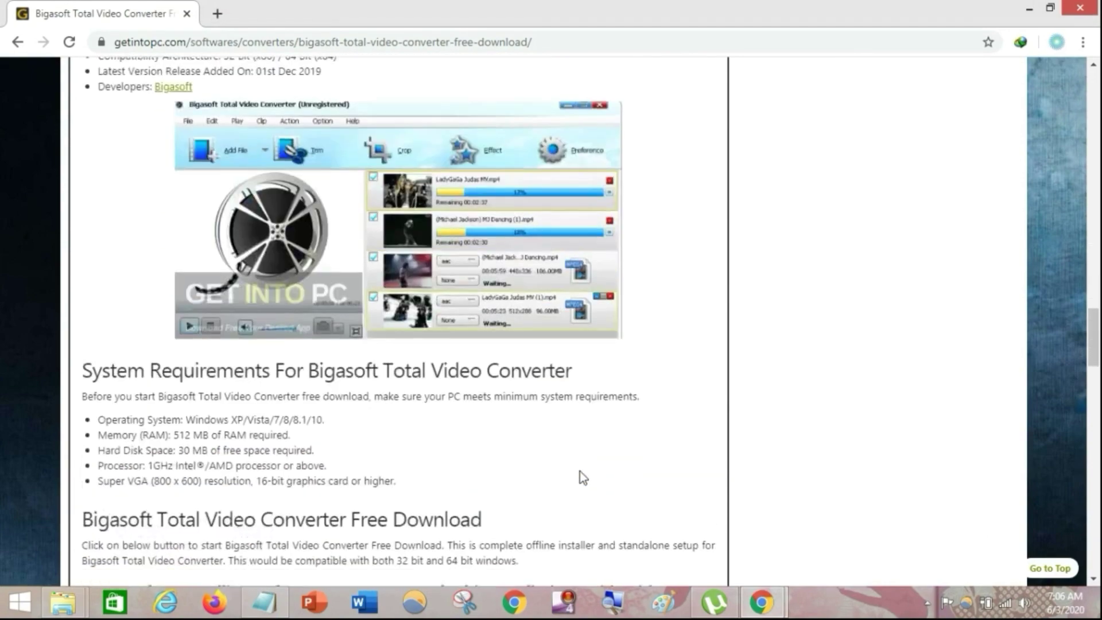
scroll(582, 475, "down", 2)
scroll(580, 470, "down", 6)
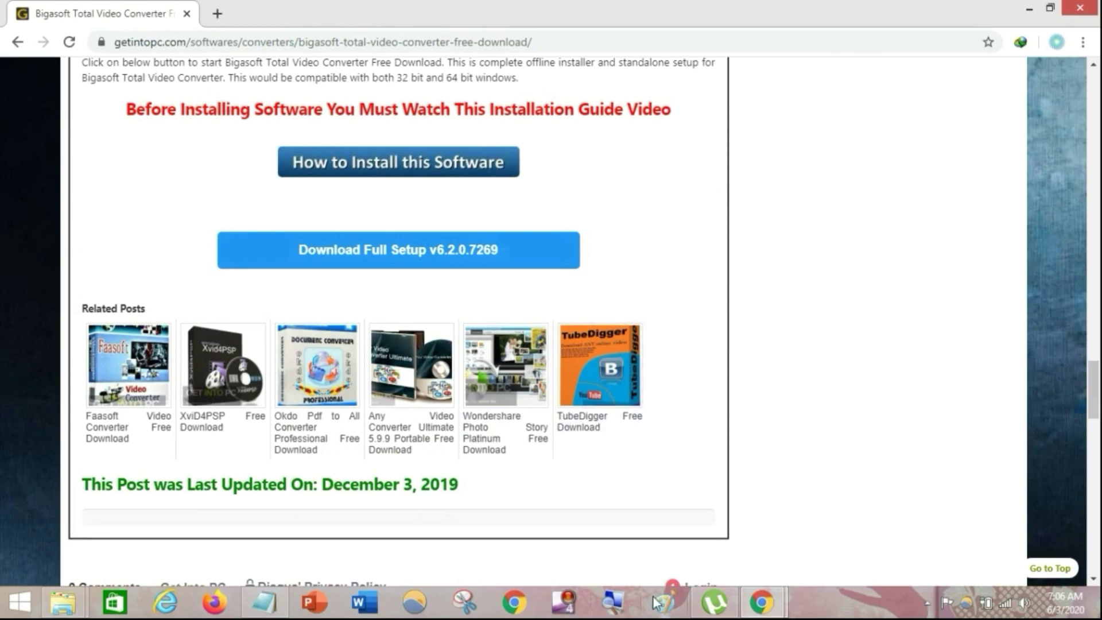
Step: Minimize the browser and open the kEy text file from the Bigasoft.Total.Video.Converter folder, arranging the windows so the installer stays reachable
left_click(1028, 10)
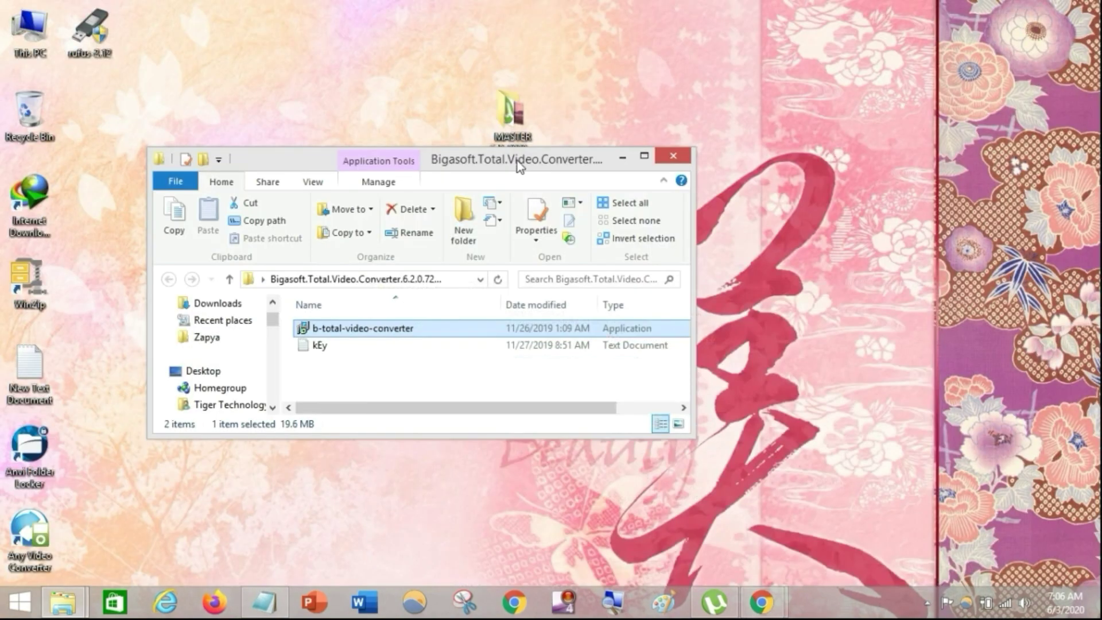
left_click_drag(516, 166, 778, 167)
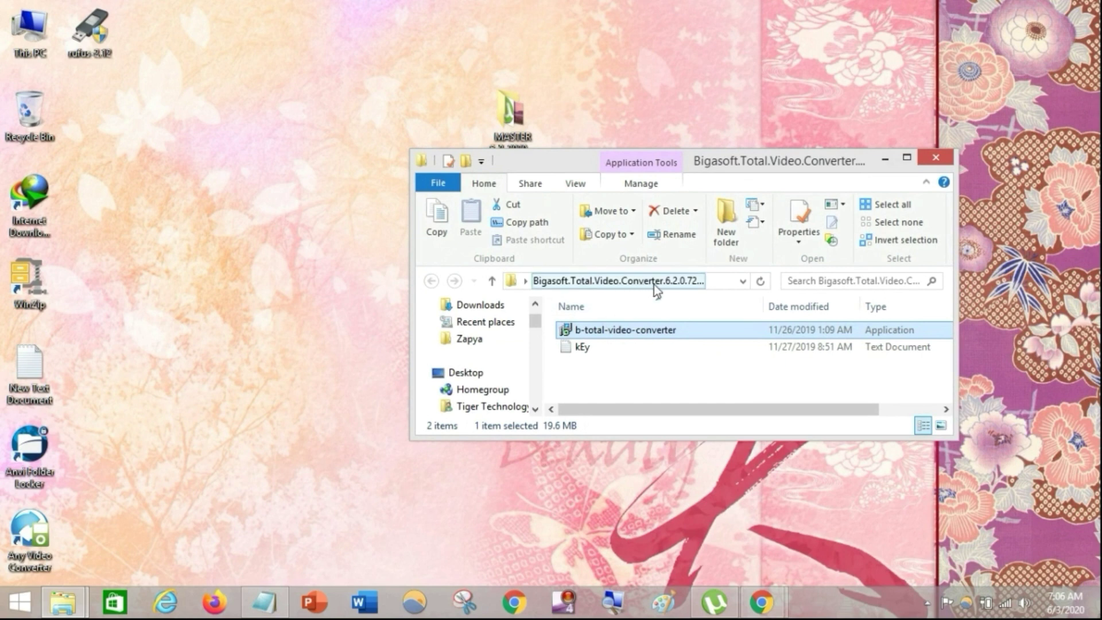
mouse_move(607, 331)
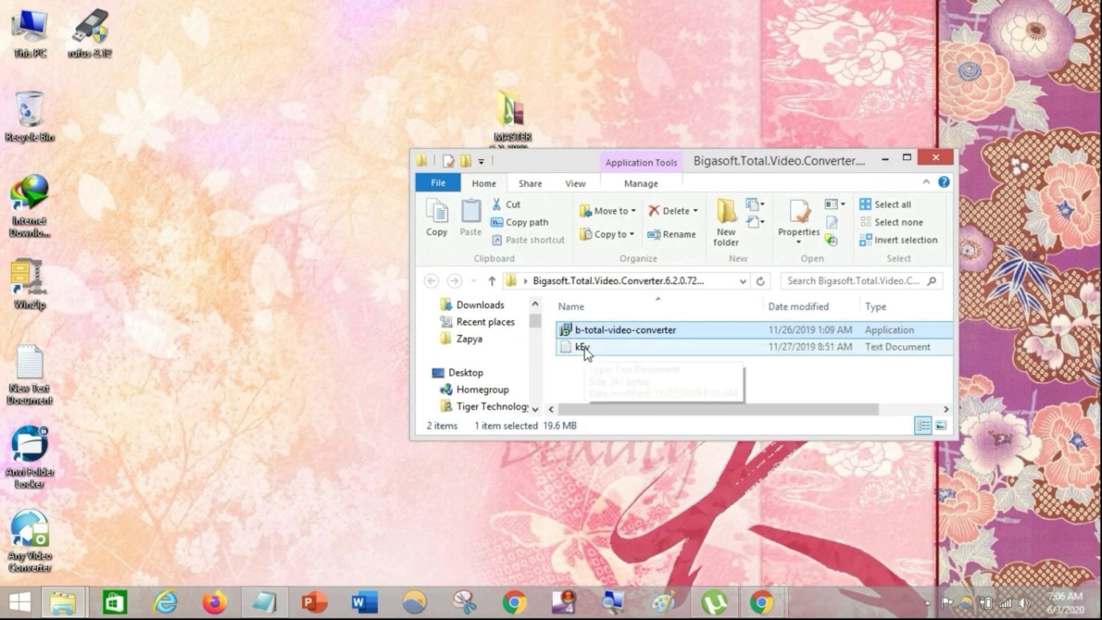
double_click(583, 347)
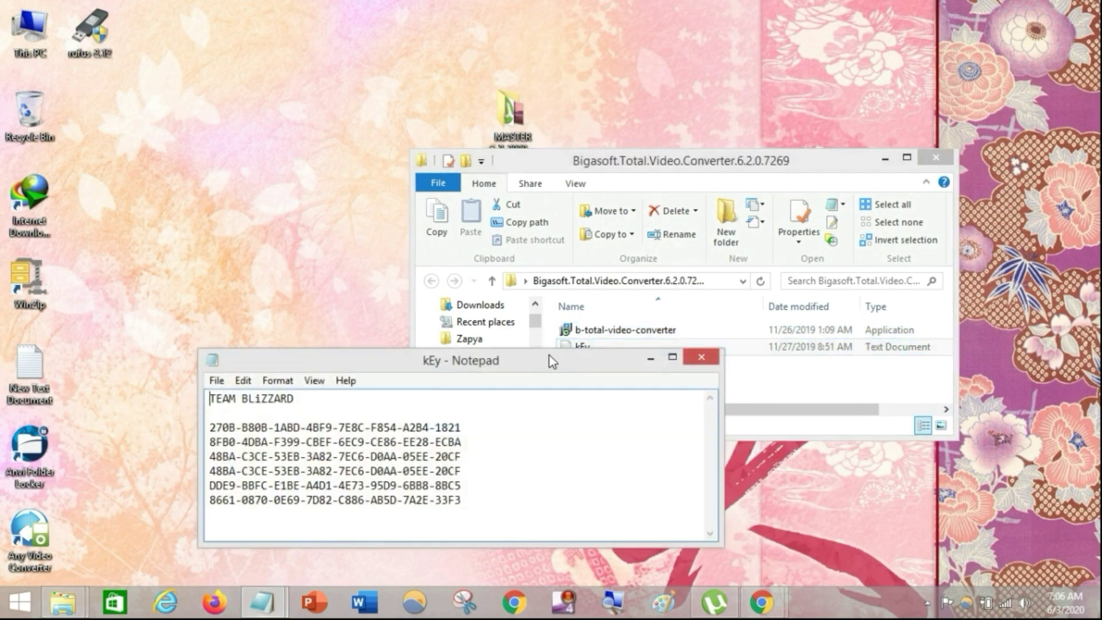
left_click_drag(550, 362, 556, 396)
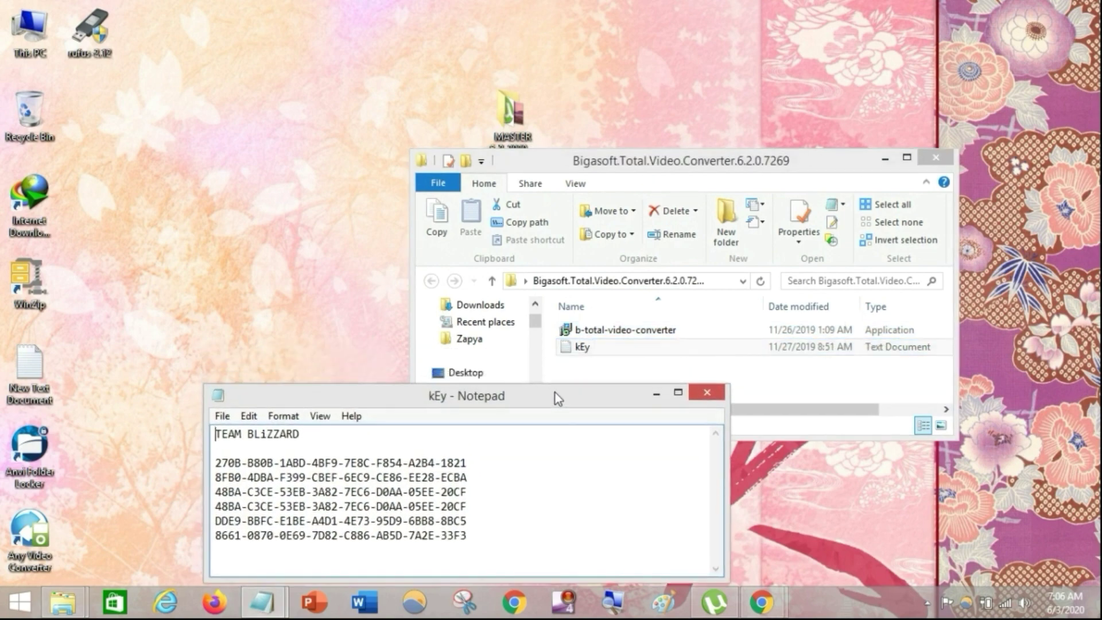
Step: Start the b-total-video-converter installer and accept its license agreement
double_click(618, 329)
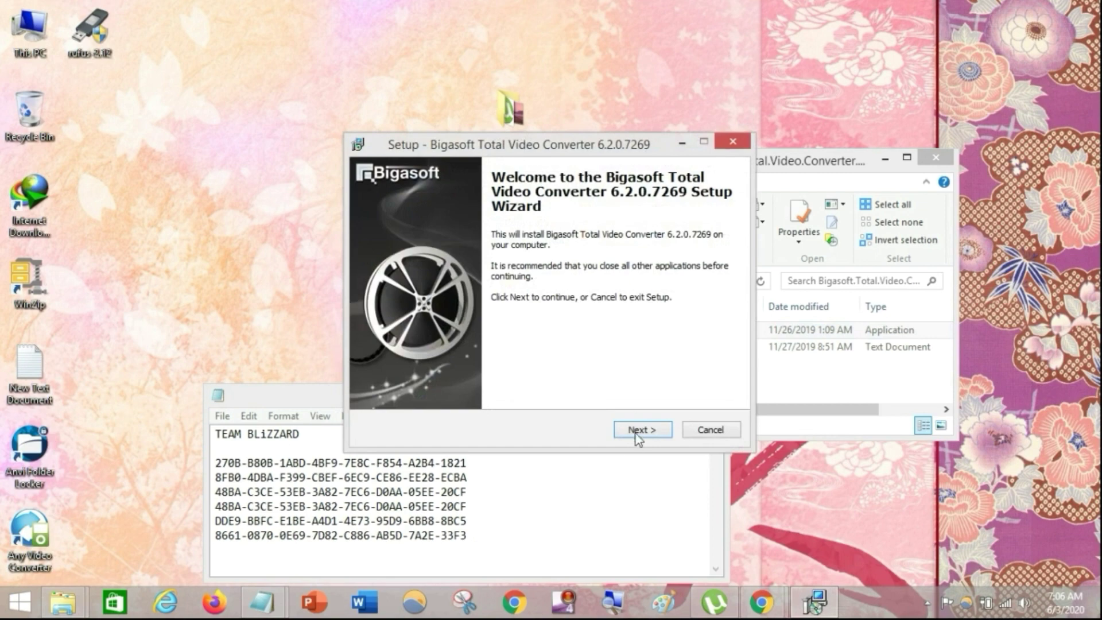
left_click(634, 431)
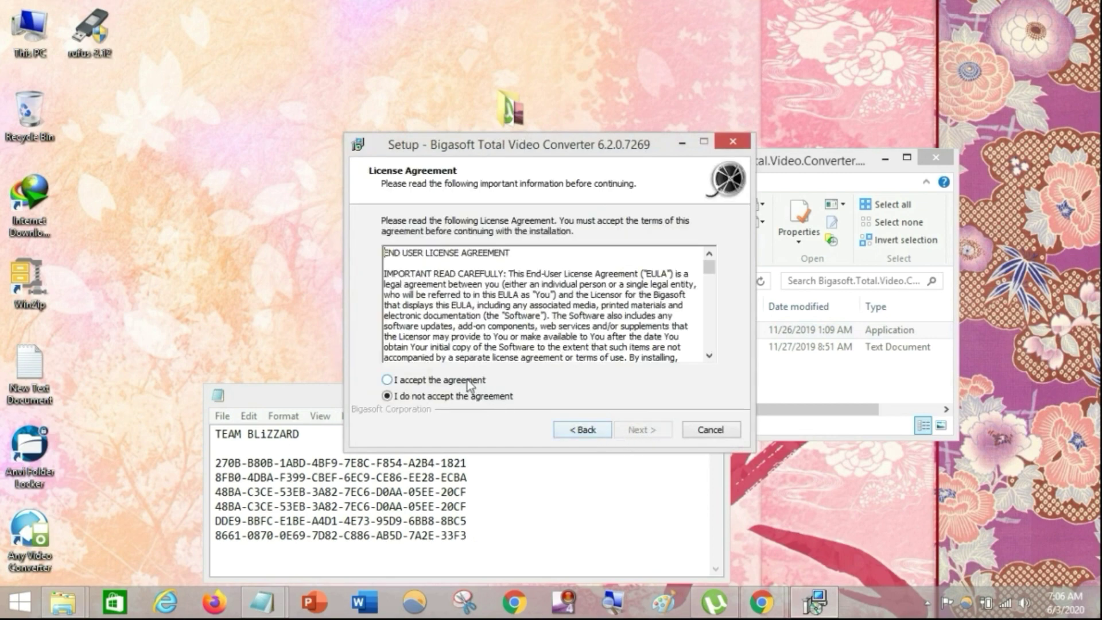
left_click(467, 379)
left_click(641, 430)
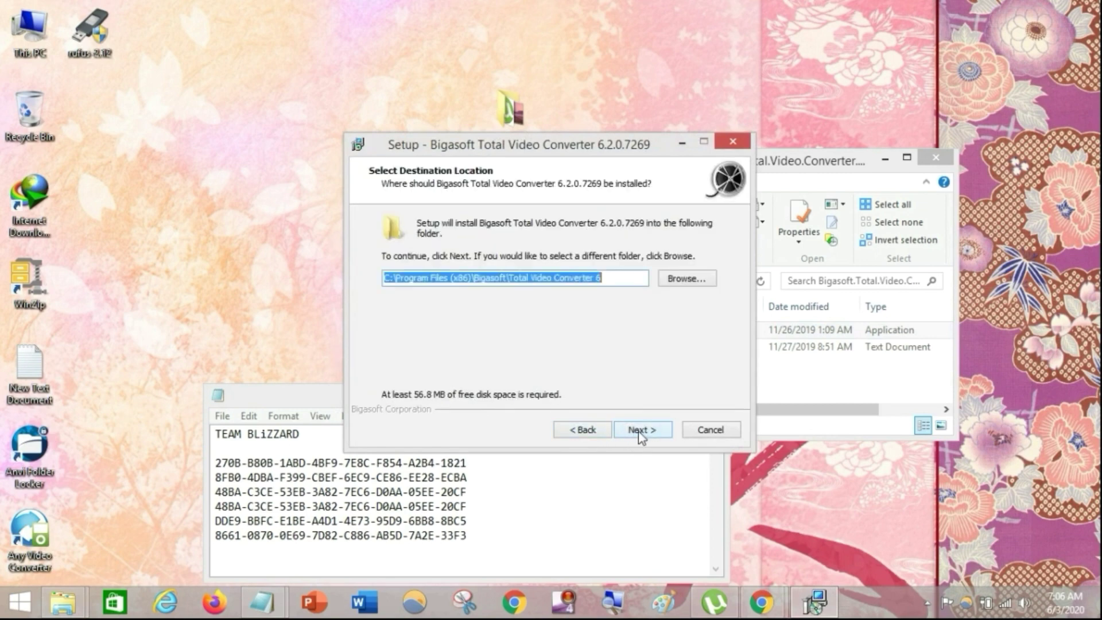
Step: Install with the default destination and Start Menu folders plus desktop and Quick Launch icons, and finish setup by launching the converter
left_click(640, 437)
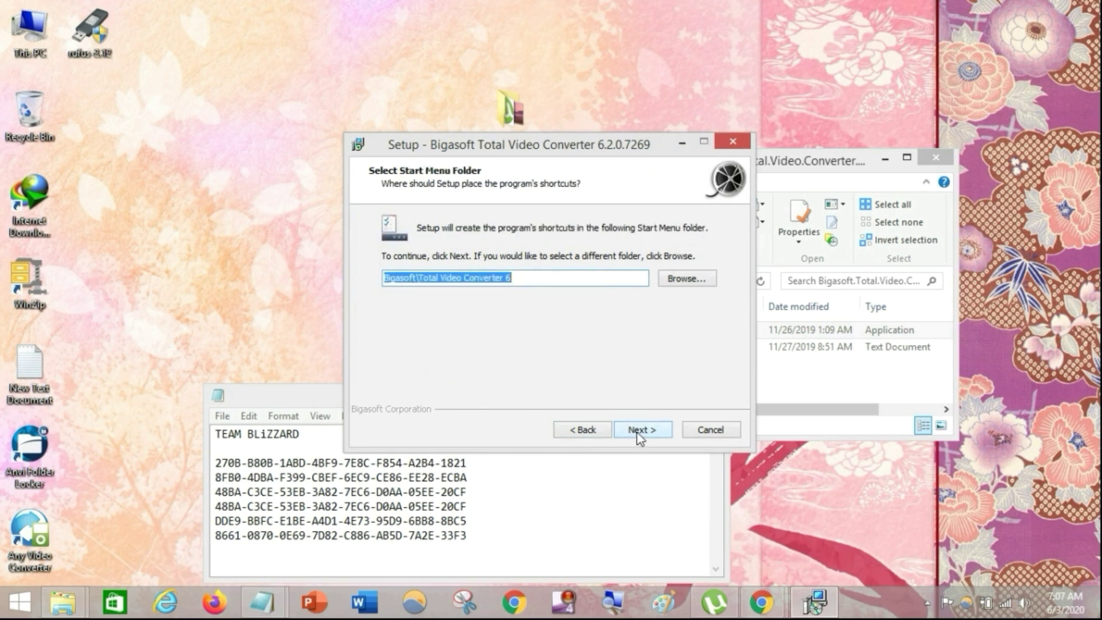
left_click(638, 433)
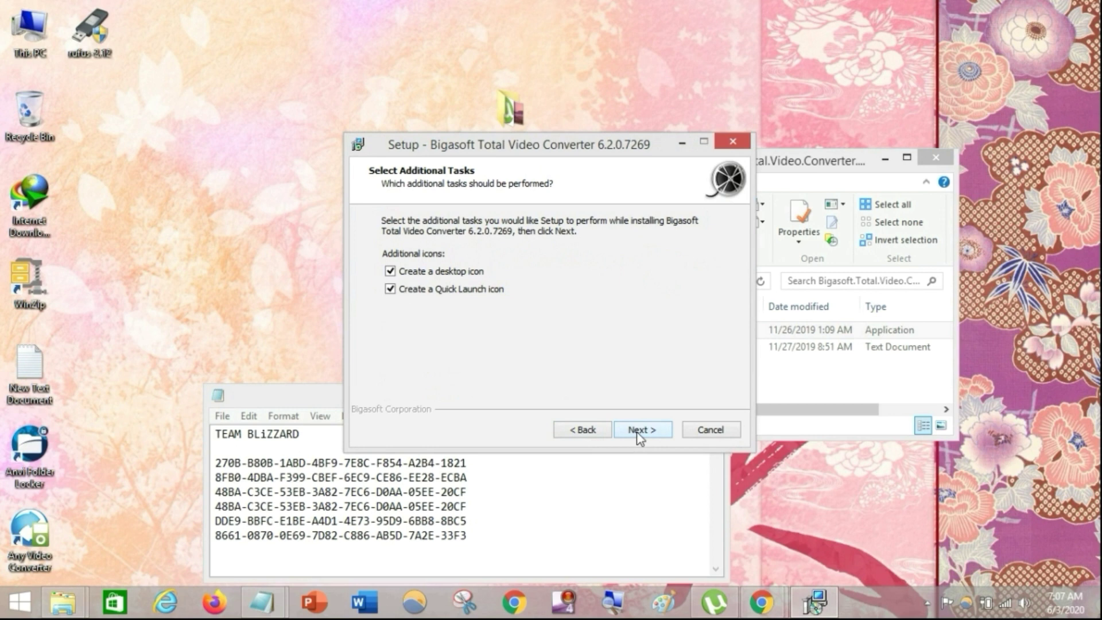
left_click(640, 437)
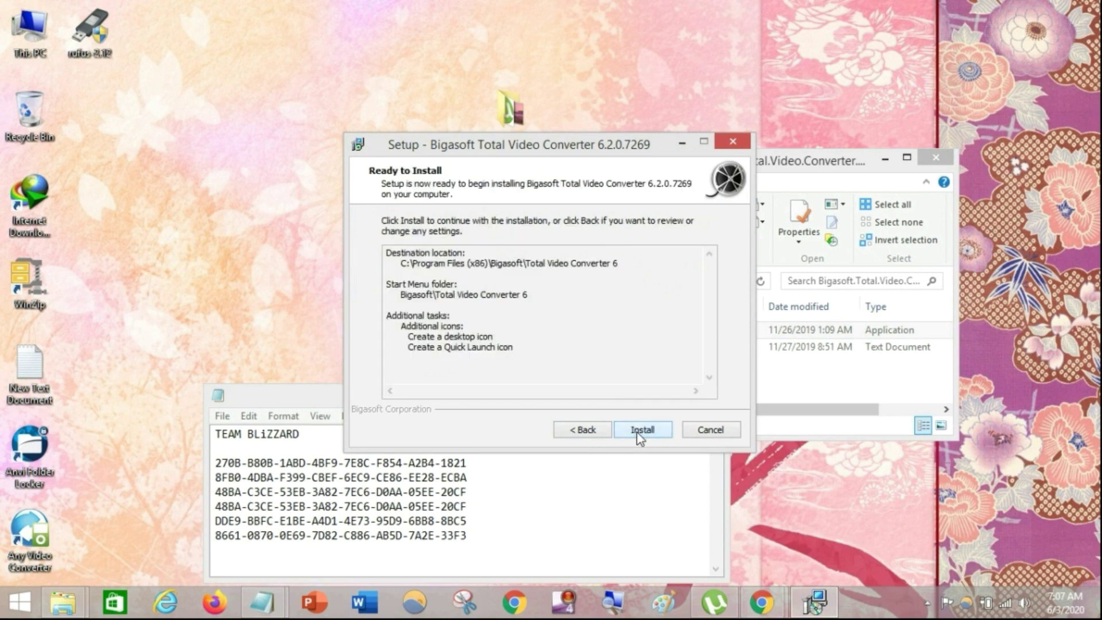
left_click(640, 437)
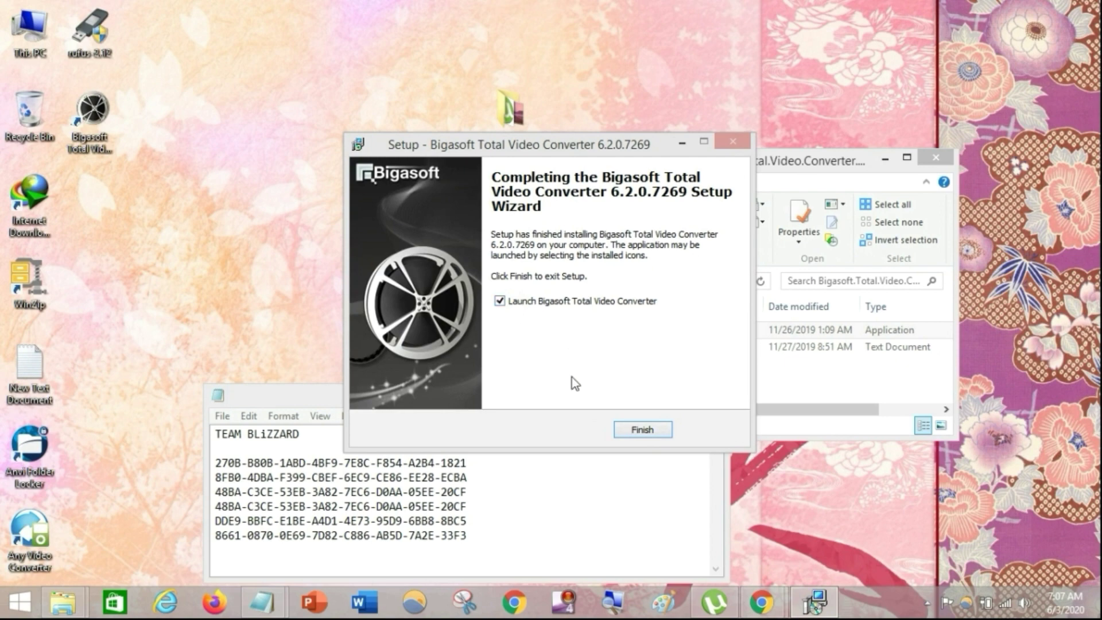
left_click(640, 430)
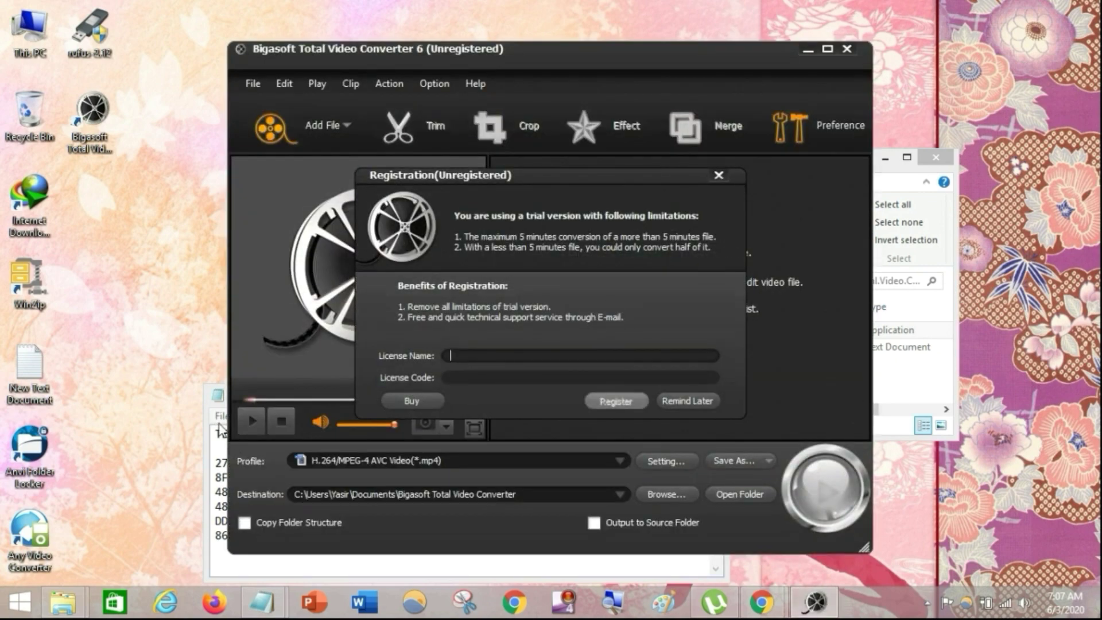
Step: Copy the license name from the kEy text file into the License Name field of the registration dialog
left_click(325, 570)
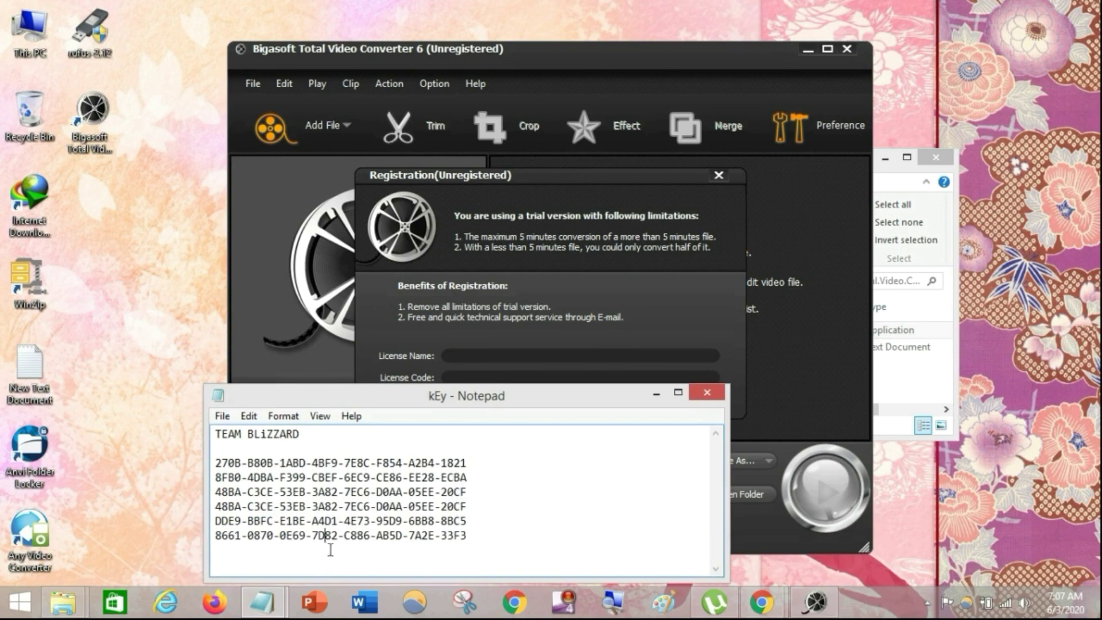
left_click_drag(366, 400, 451, 69)
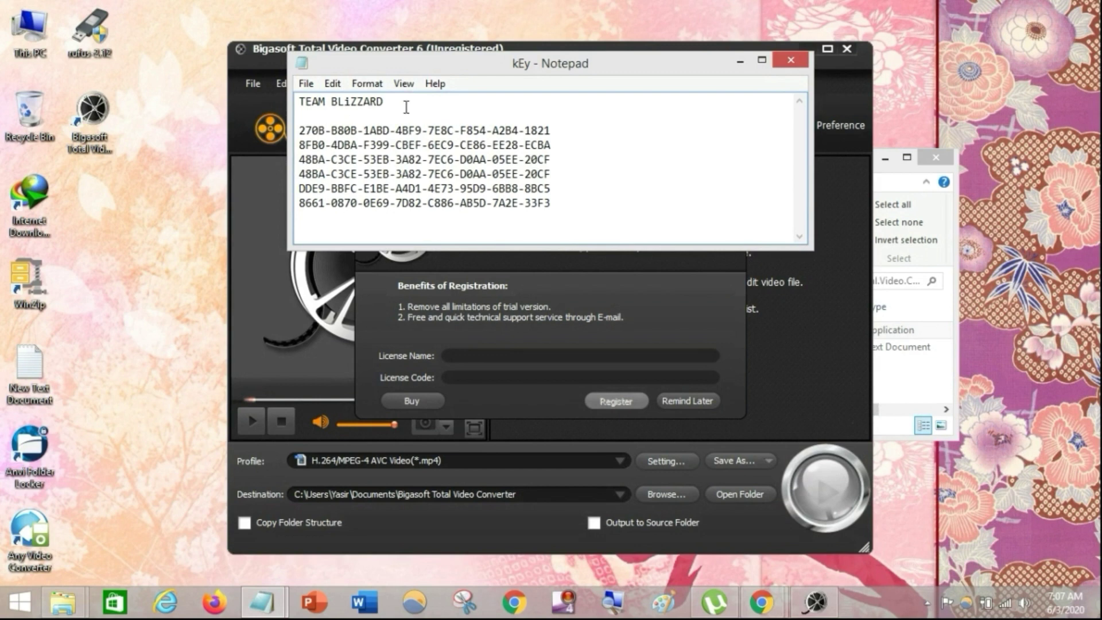
left_click_drag(395, 103, 290, 103)
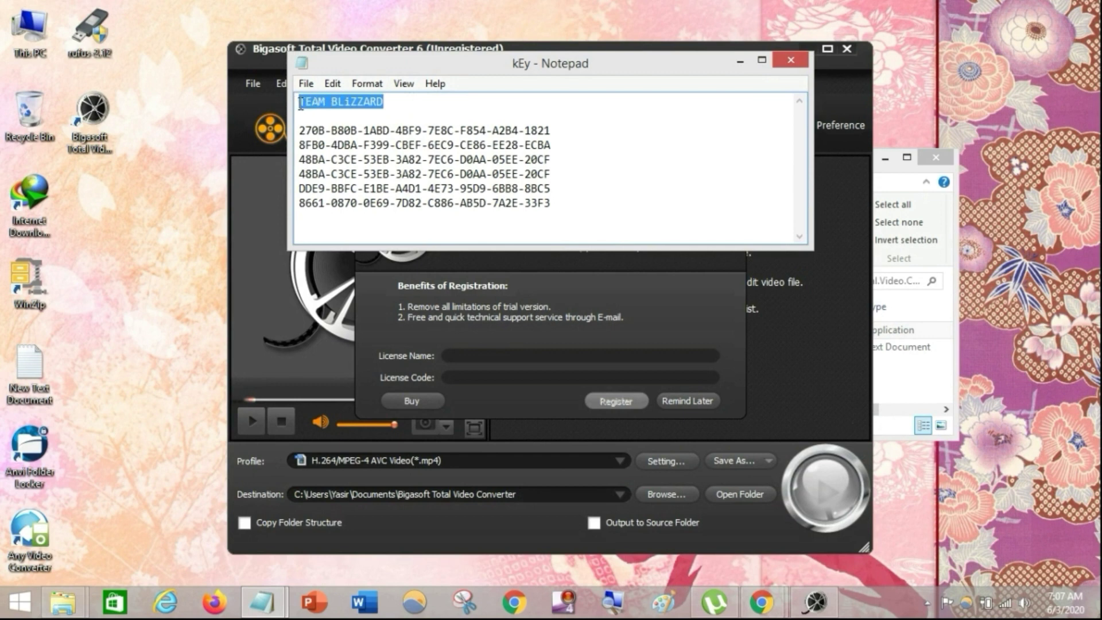
right_click(341, 102)
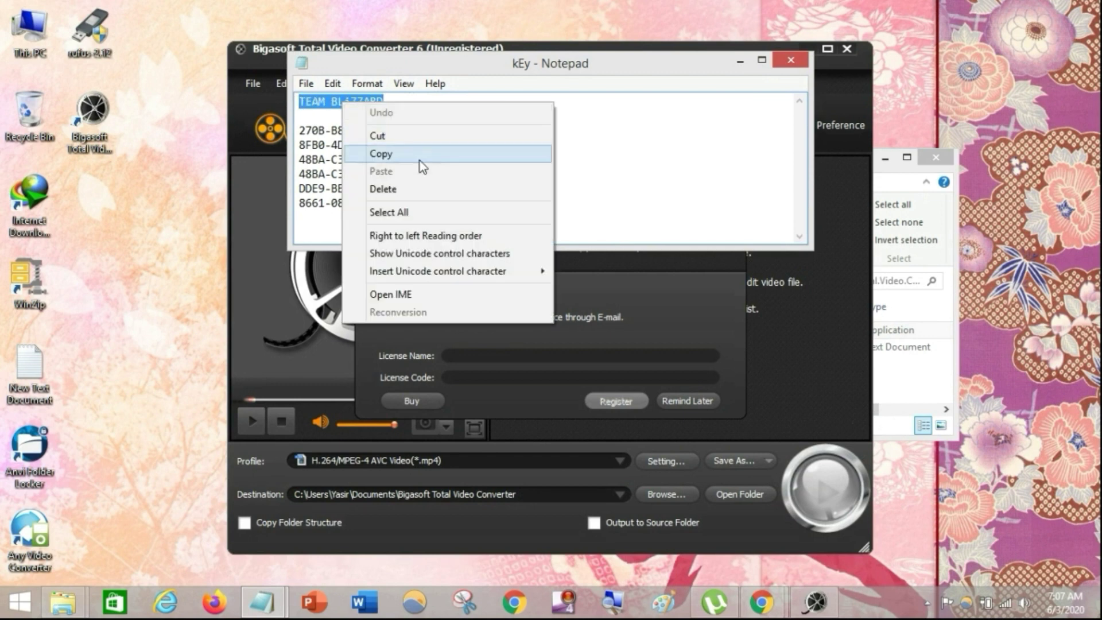
left_click(415, 156)
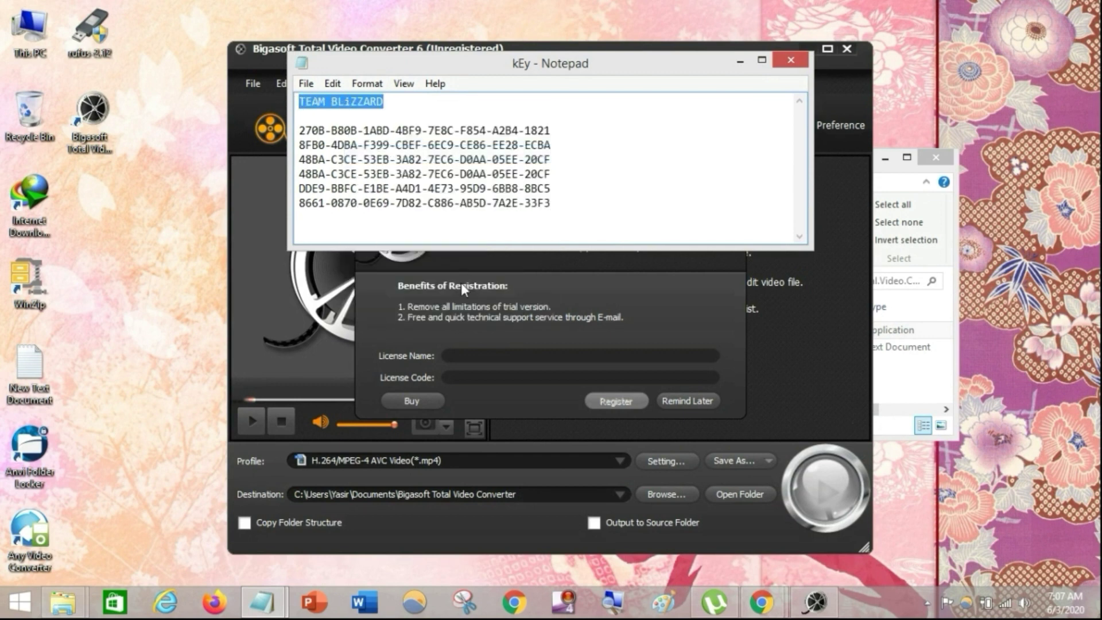
left_click(461, 353)
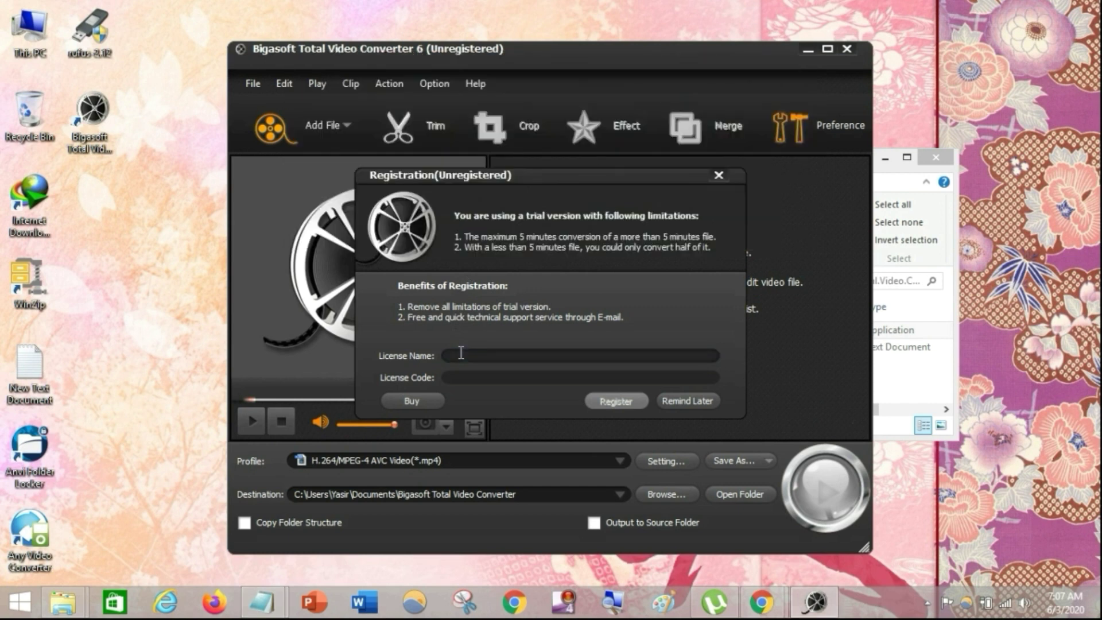
right_click(461, 353)
left_click(494, 445)
Step: Copy the first license code from the kEy text file into the License Code field, submit the registration and dismiss the message
mouse_move(277, 602)
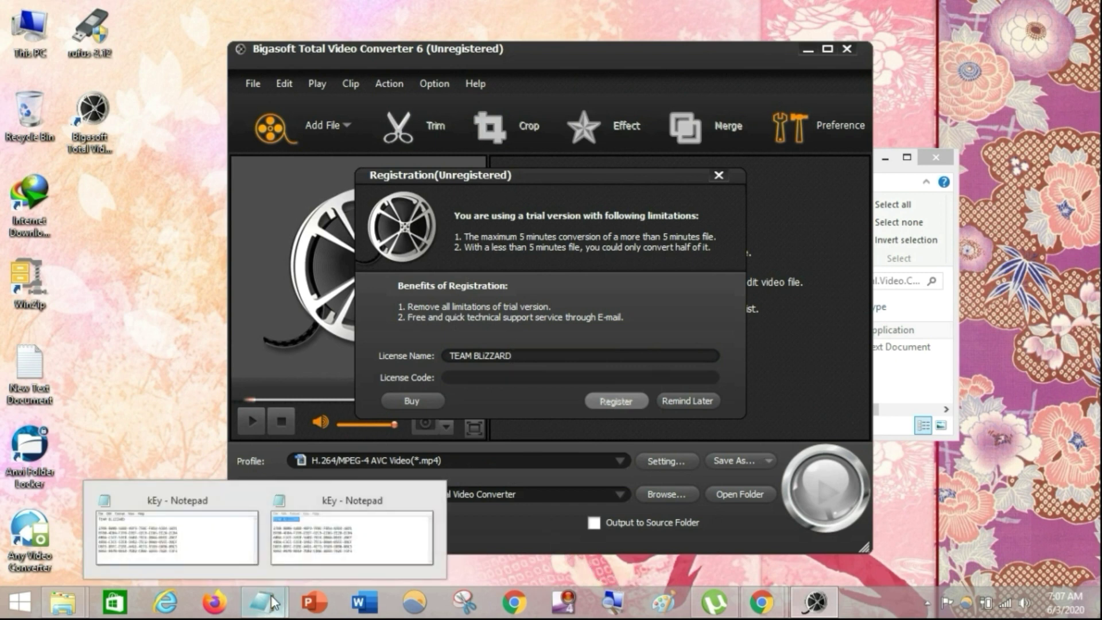
left_click(345, 513)
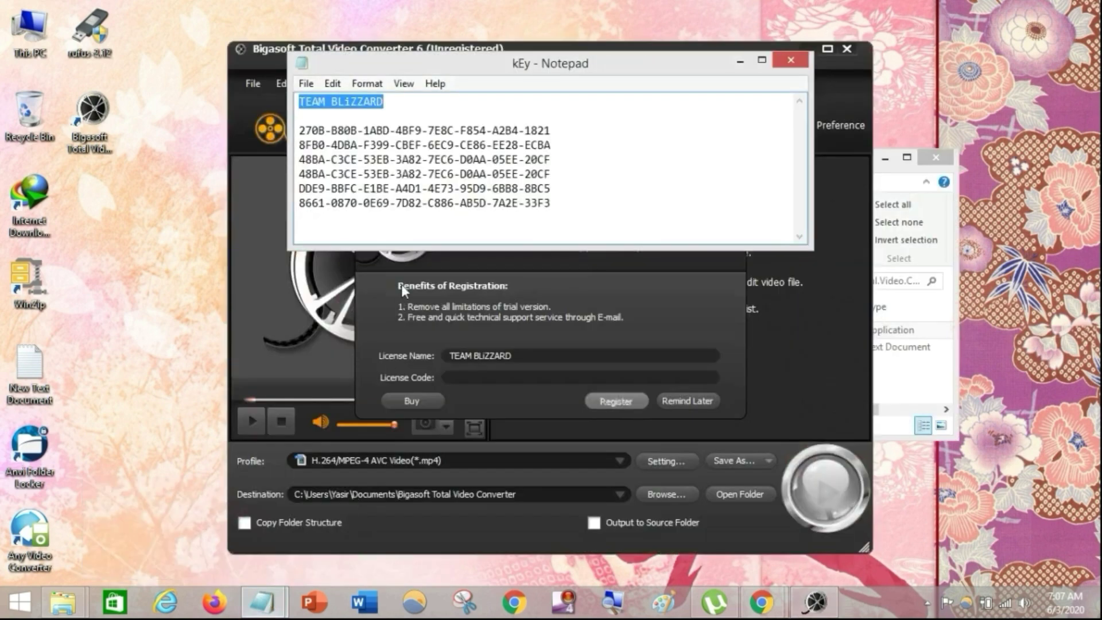
left_click_drag(552, 130, 299, 132)
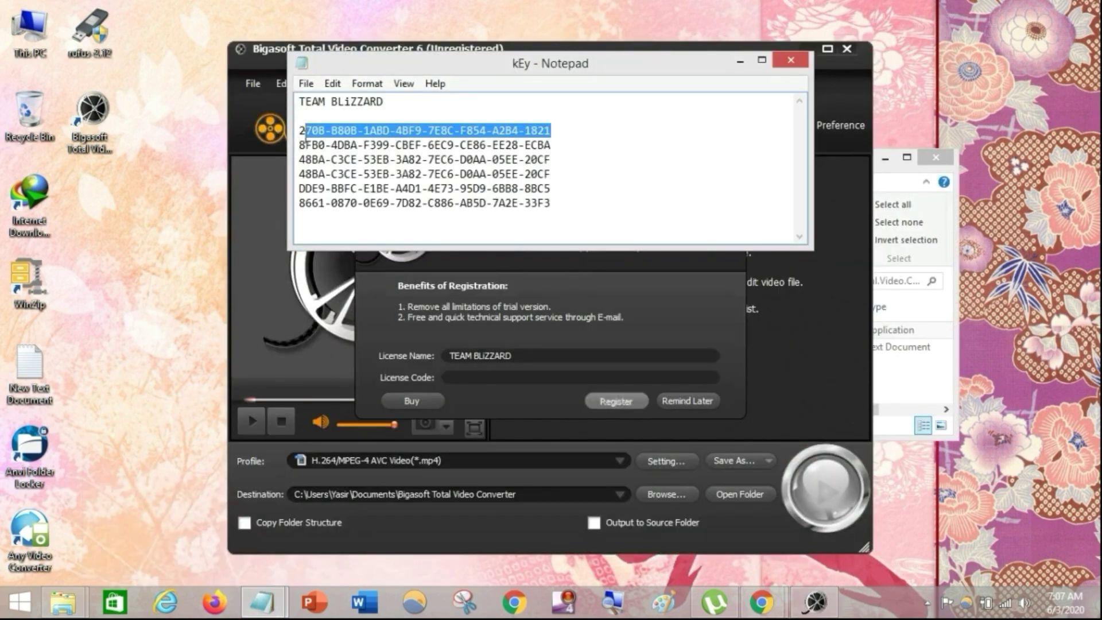
right_click(333, 131)
left_click(380, 185)
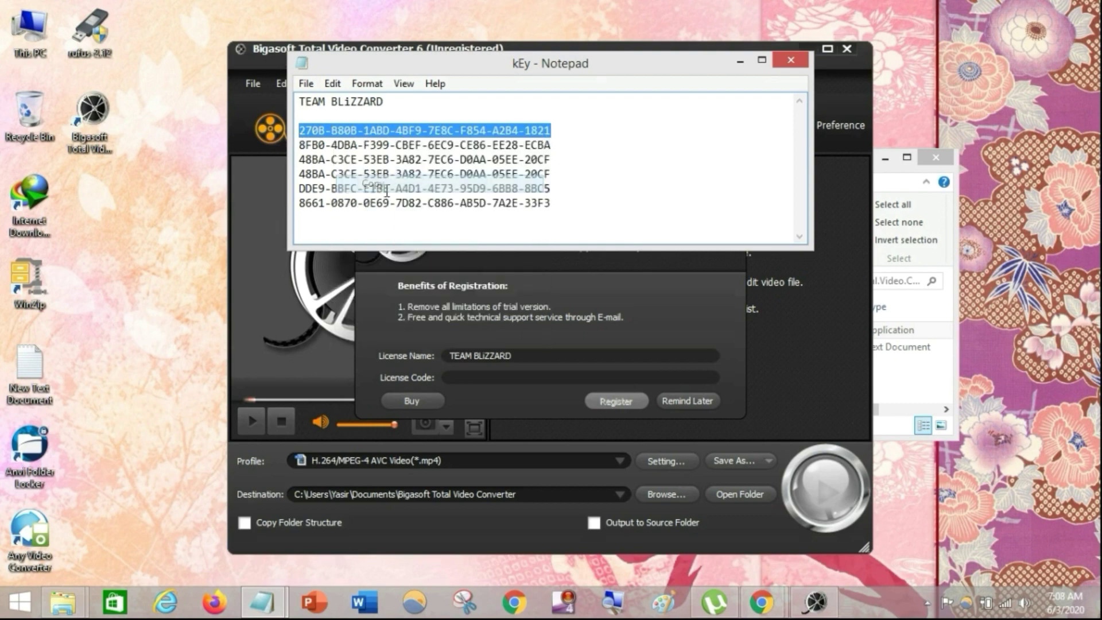
left_click(518, 375)
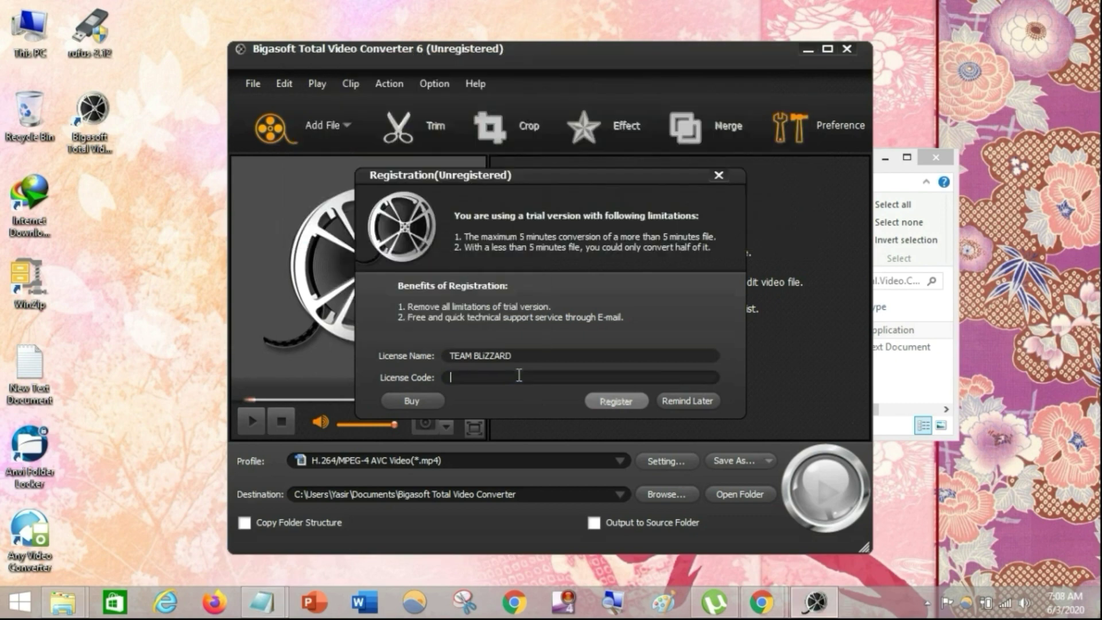
right_click(519, 376)
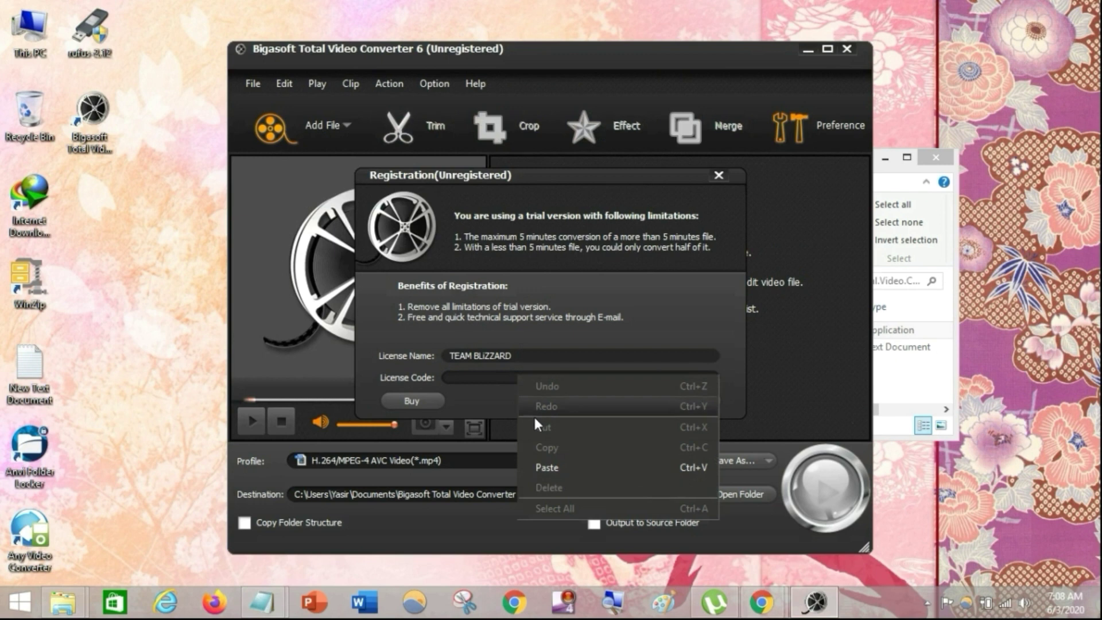
left_click(553, 460)
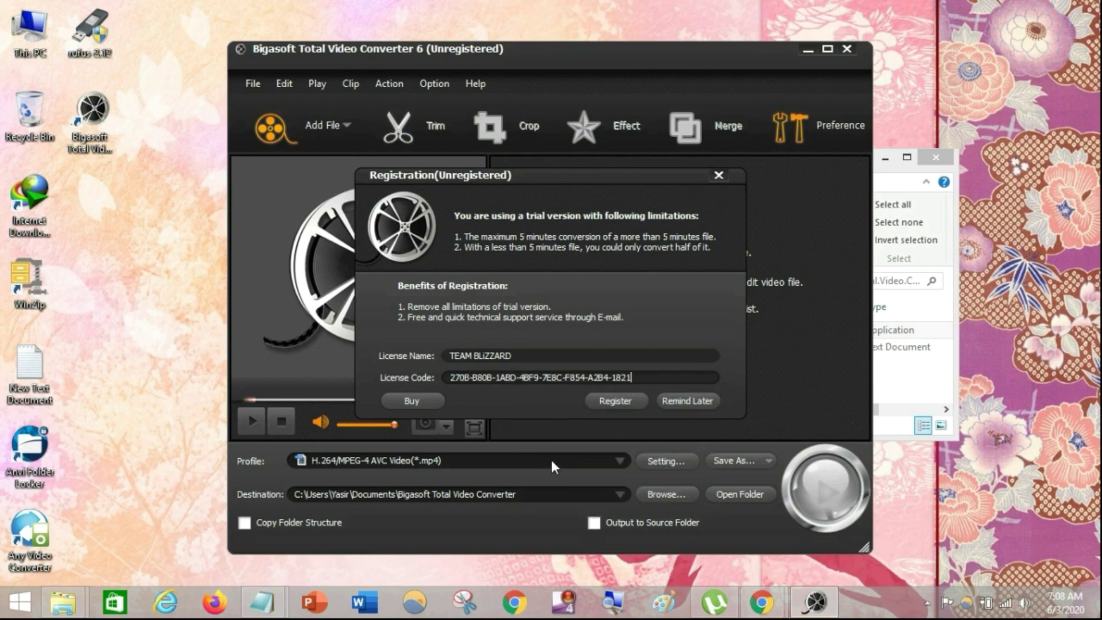
left_click(615, 402)
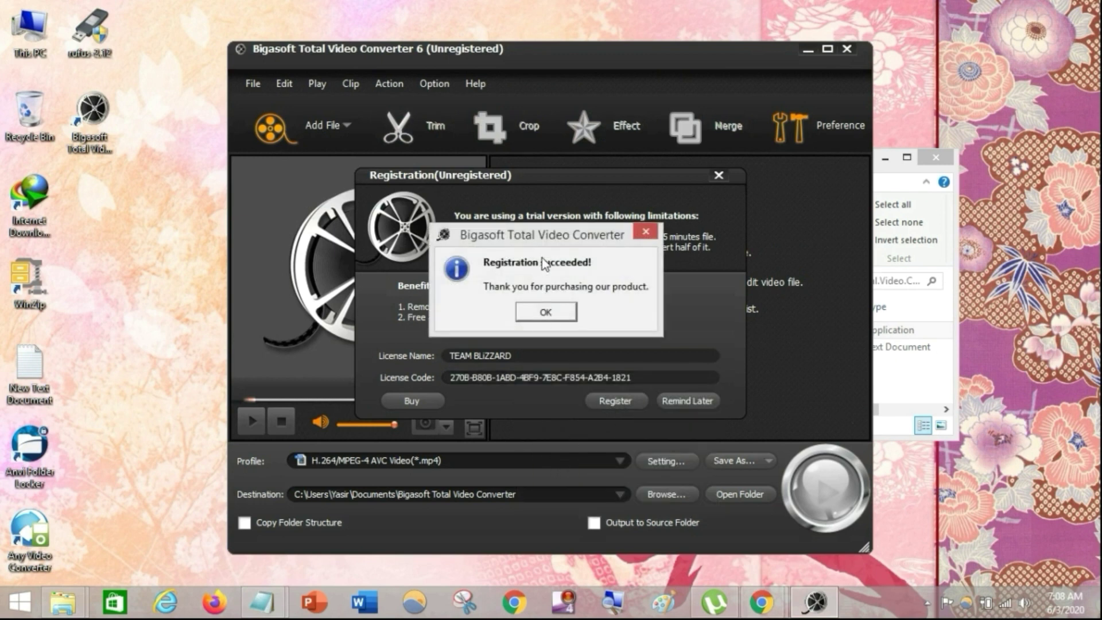
left_click(567, 313)
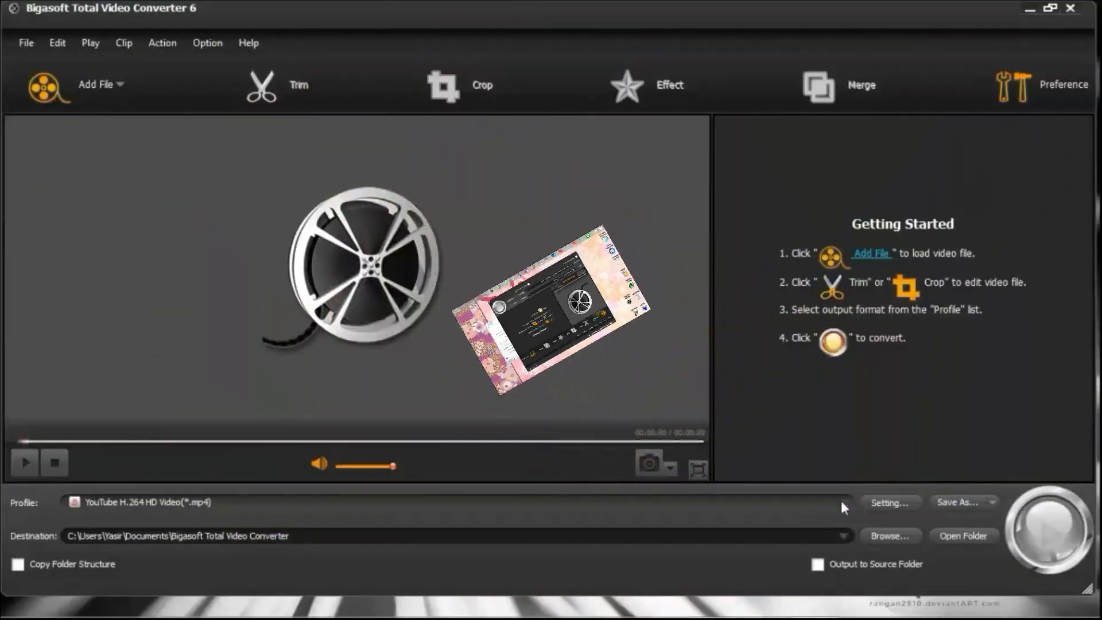
Step: Open the output profile list and browse the device categories, including HD Video, BlackBerry, Windows Phone, iPod and iPhone
left_click(841, 501)
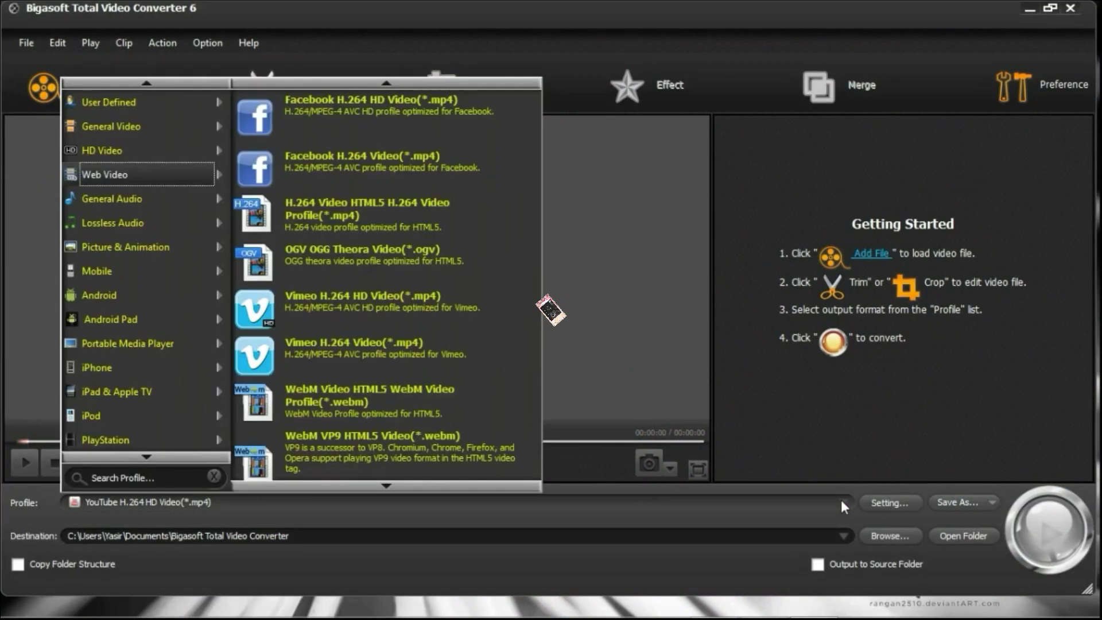
key("Up")
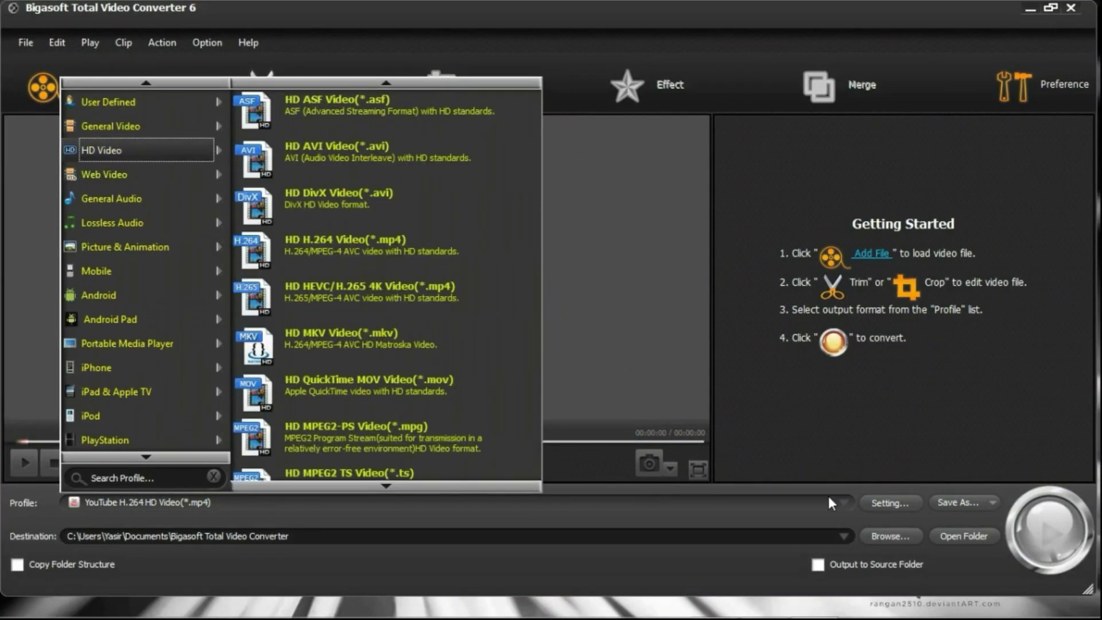
key("Up")
key("Up")
key("Up")
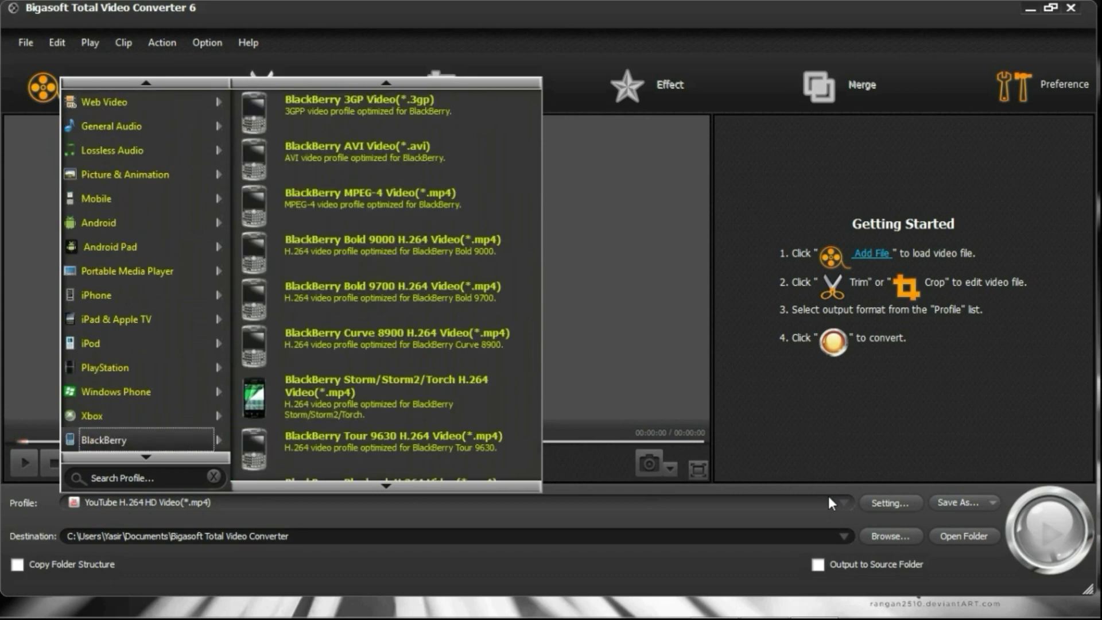
key("Up")
key("Up")
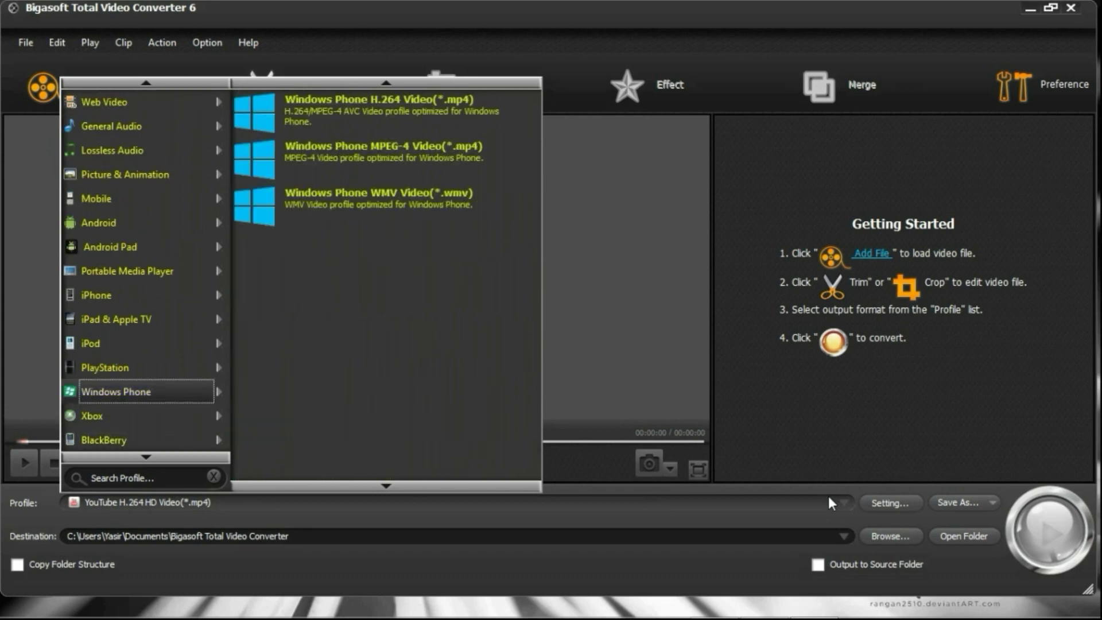
key("Up")
key("Up")
key("Up")
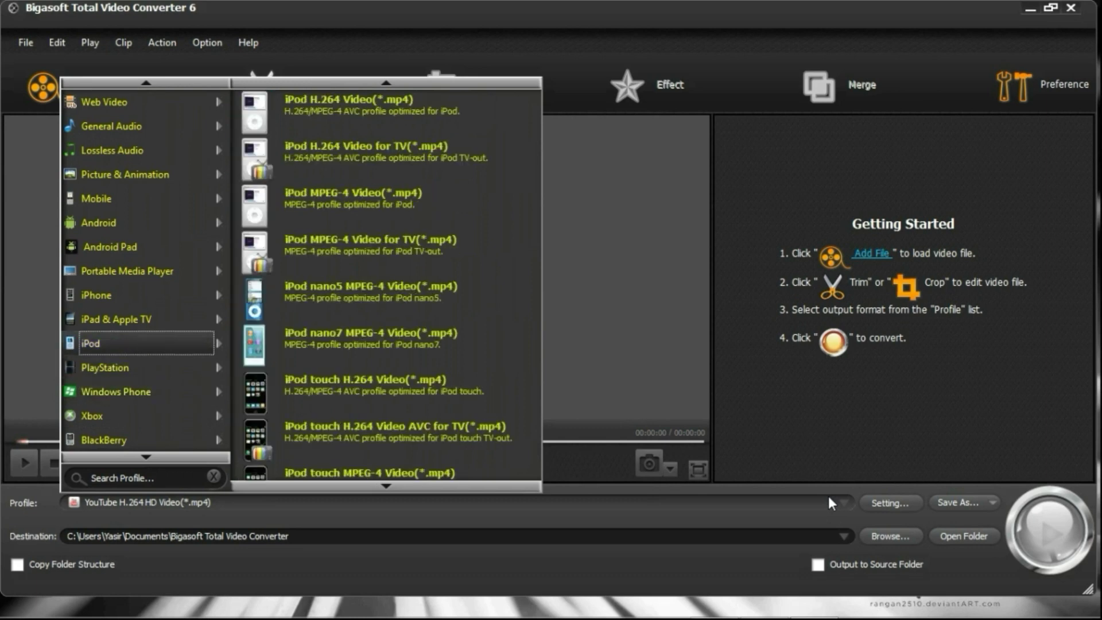
key("Up")
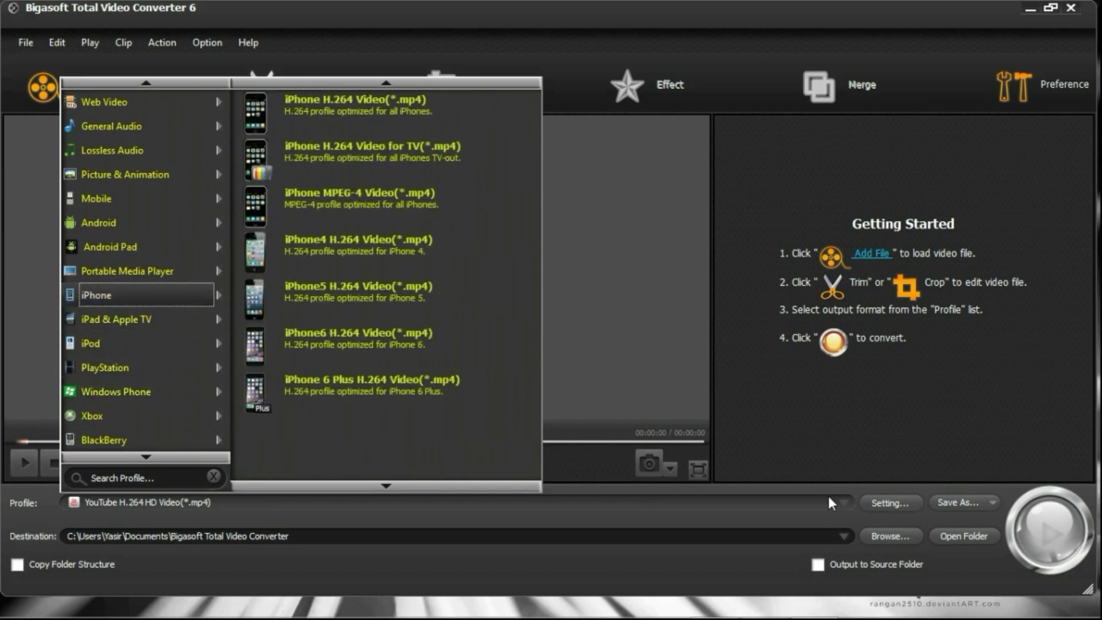
Step: Look through the Portable Media Player profiles, from the Archos formats to the Zune formats
key("Up")
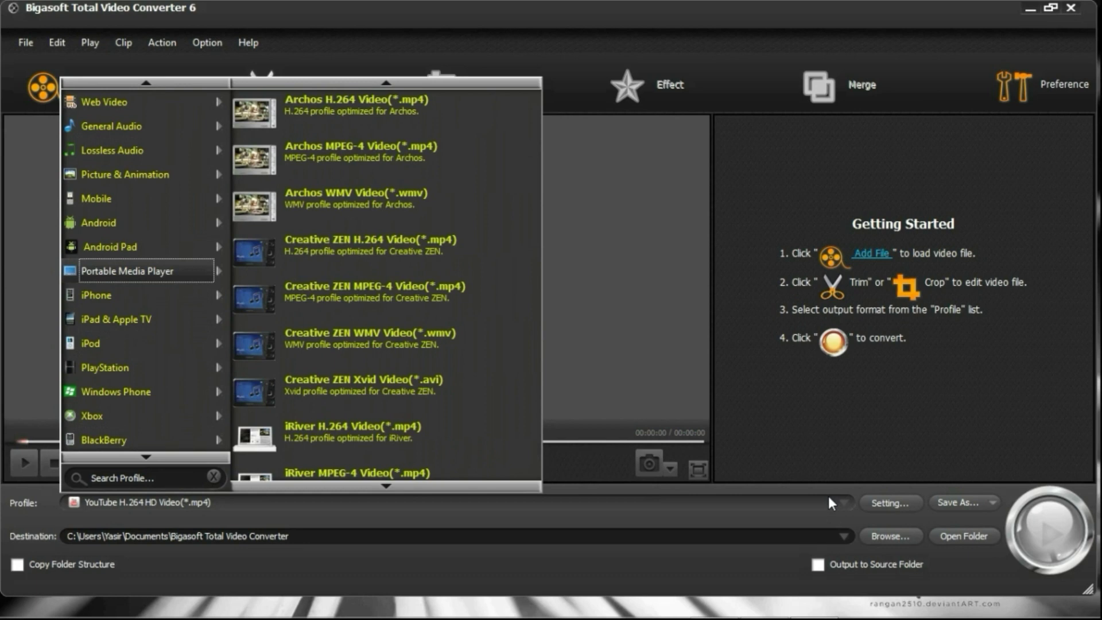
key("Right")
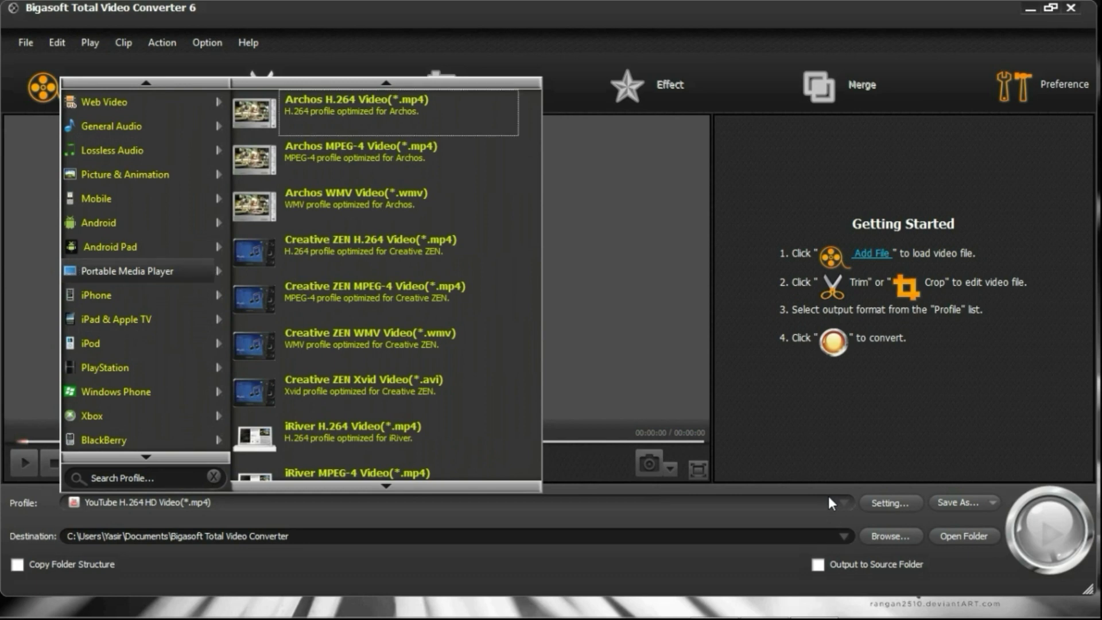
key("End")
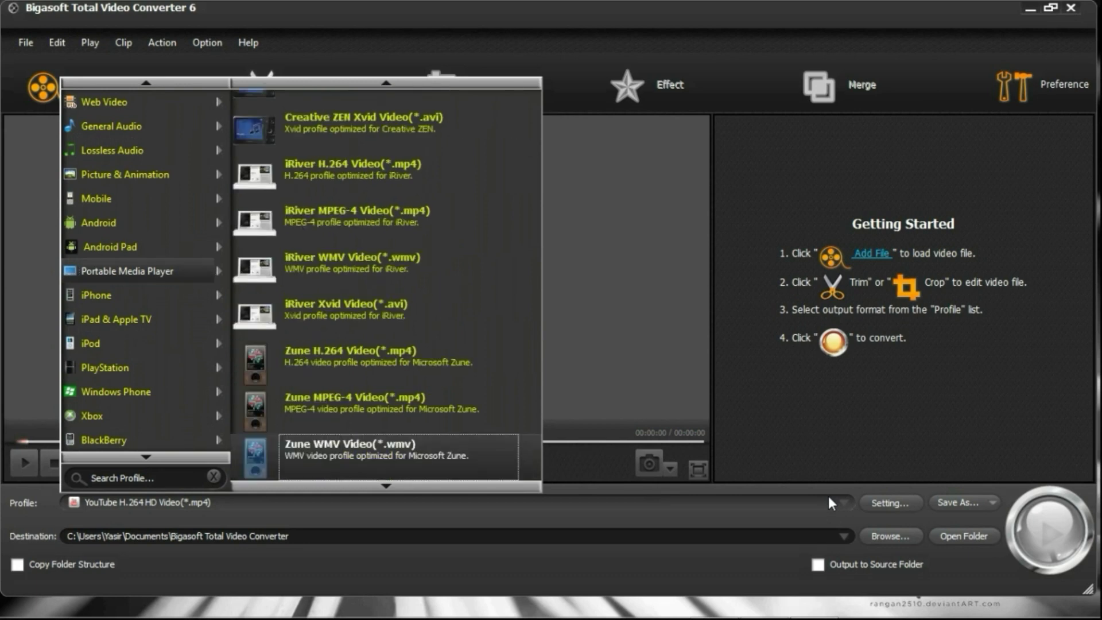
key("Up")
key("Up")
key("Up")
key("Up")
key("Up")
key("Up")
key("Up")
key("Up")
key("Up")
key("Up")
key("Up")
key("Up")
key("Up")
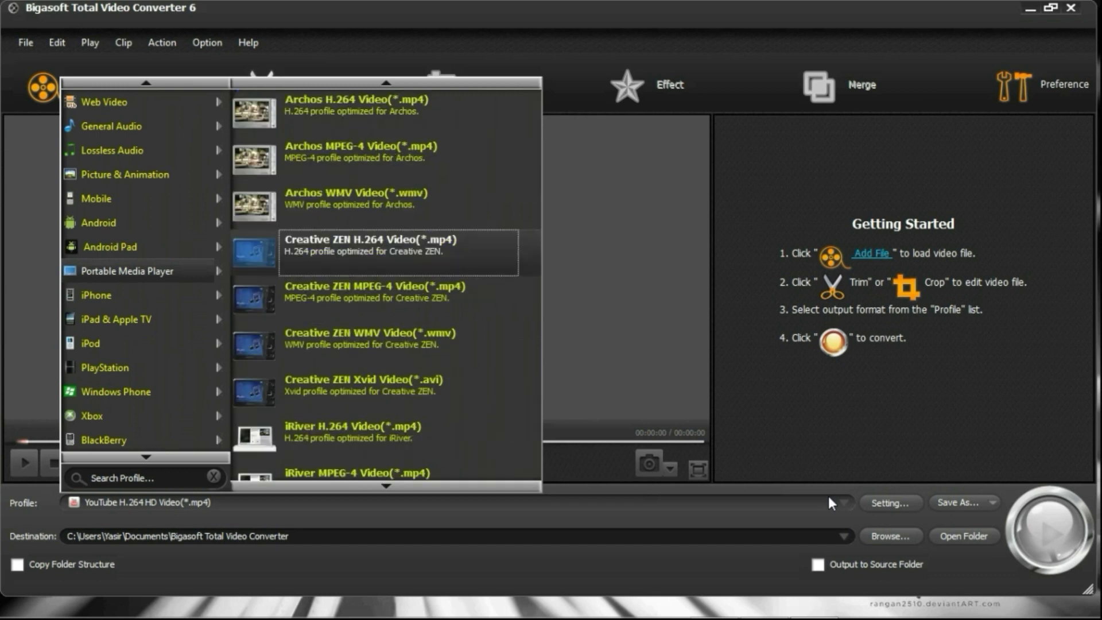
key("End")
key("Up")
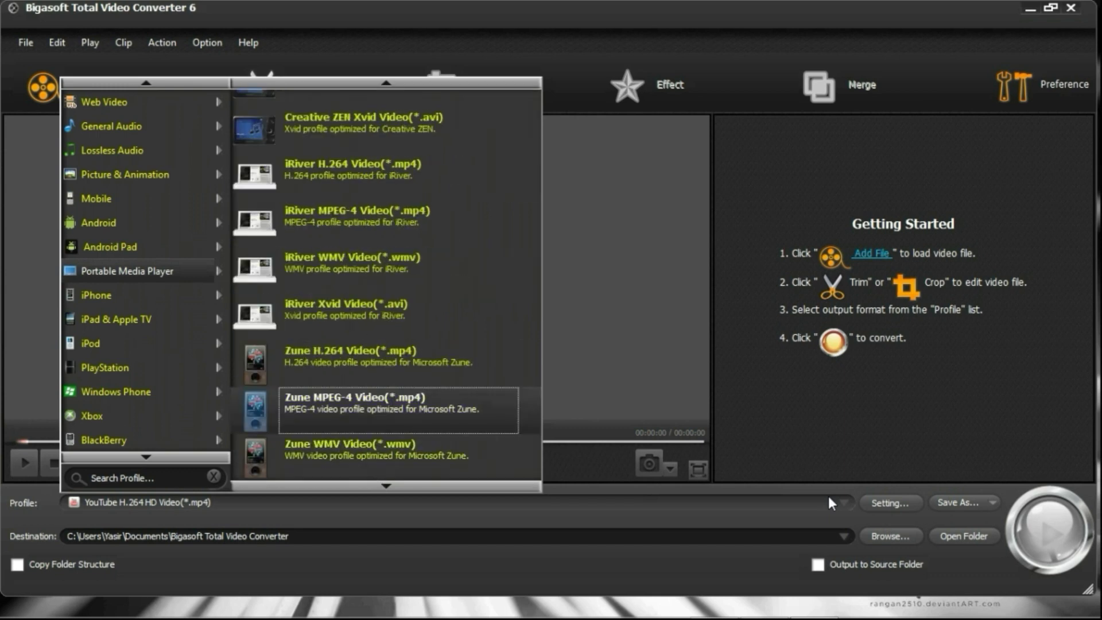
key("Left")
Step: Review the Android Pad profiles and the Android profiles through to Samsung Galaxy S3 H.264 Video
key("Up")
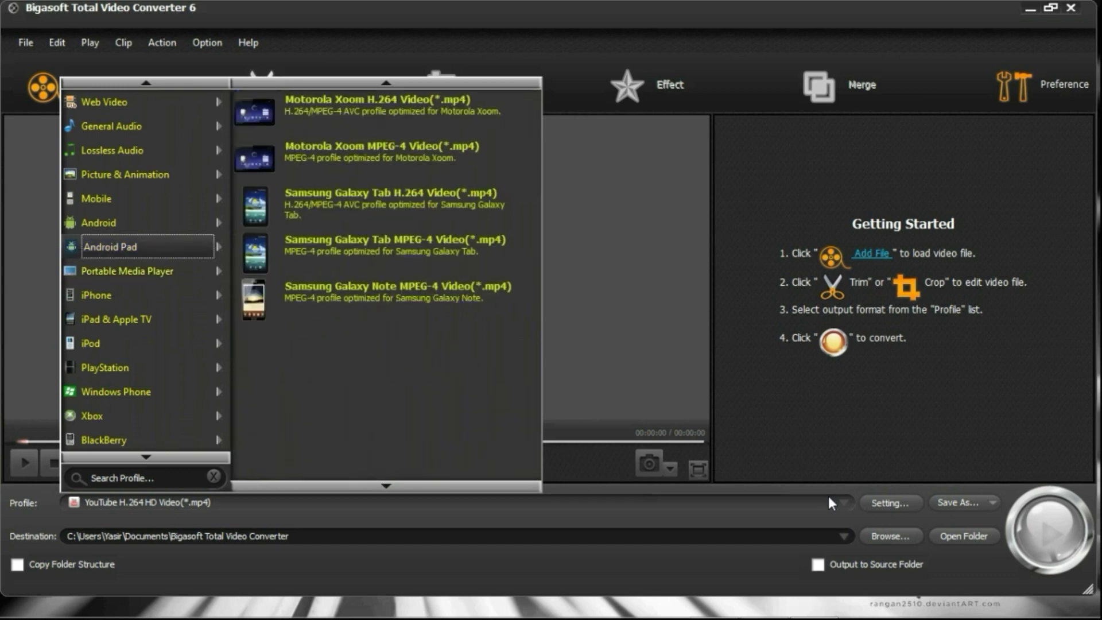
key("Up")
key("Right")
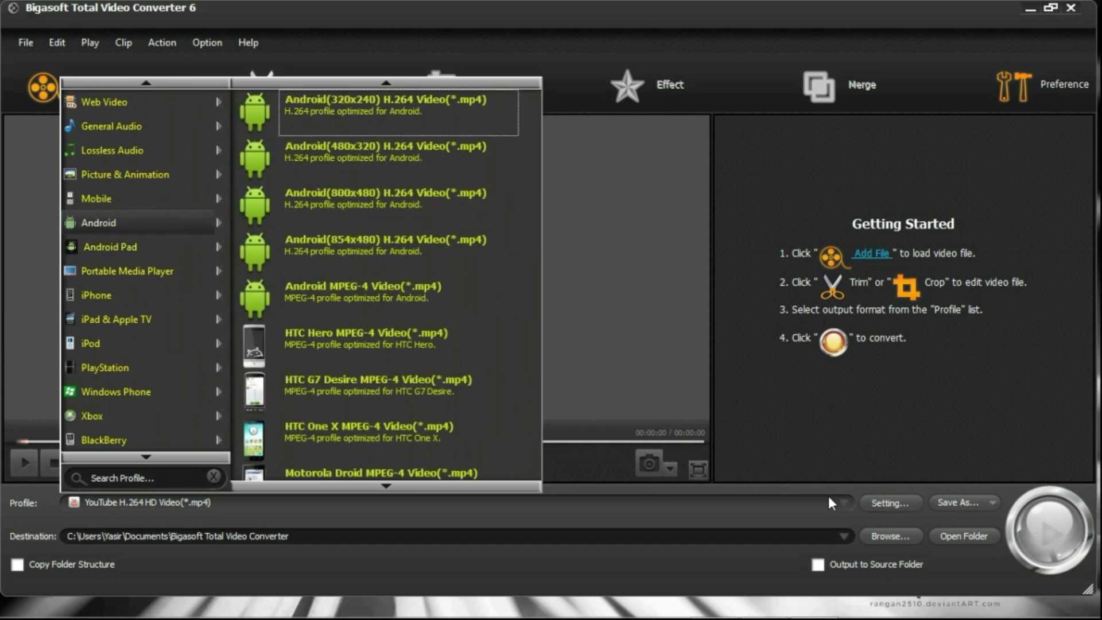
key("End")
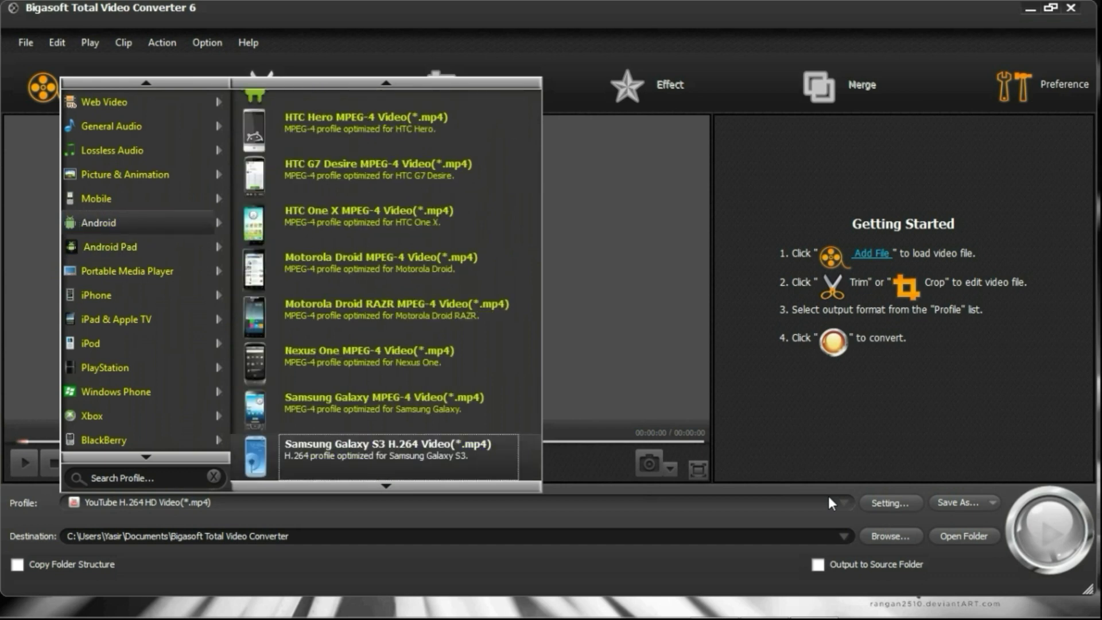
key("Left")
Step: Examine the output formats offered in the Mobile and Picture & Animation categories
key("Up")
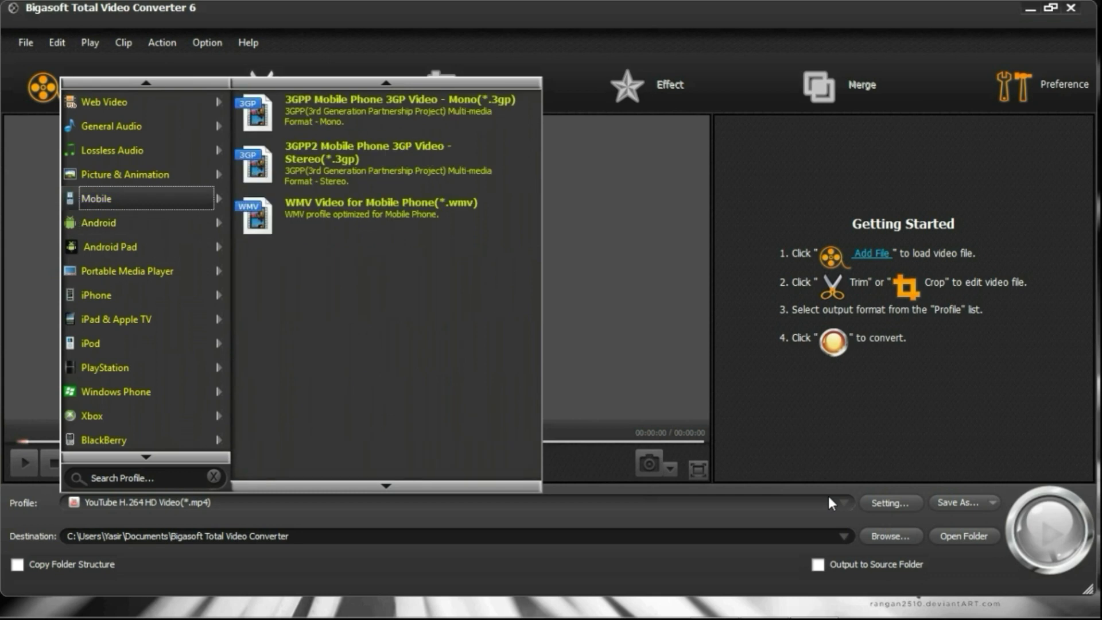
key("Up")
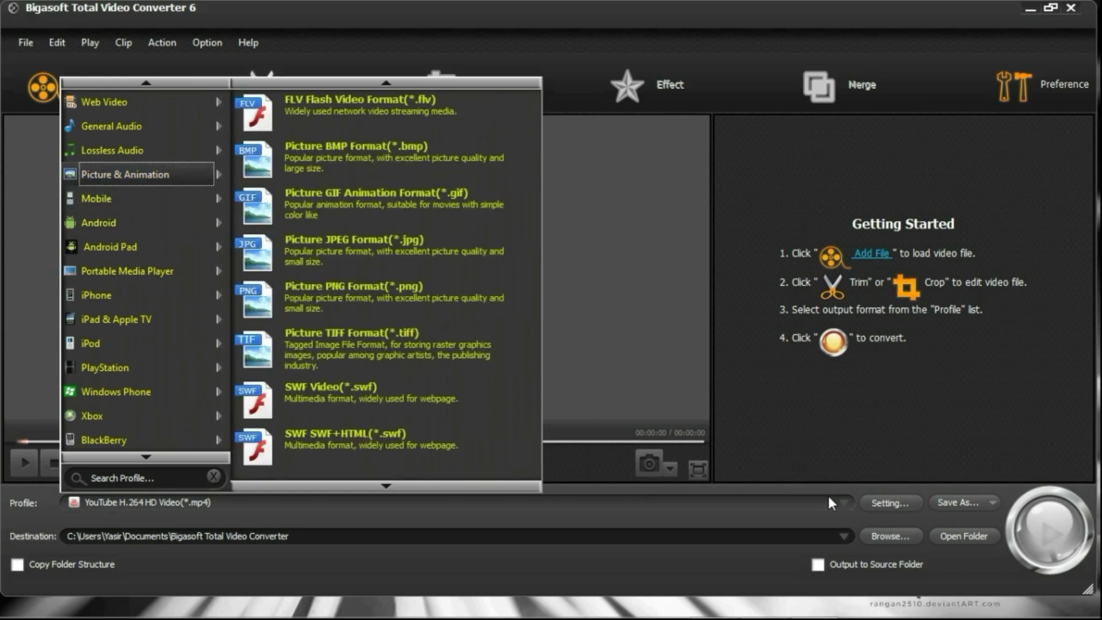
key("Right")
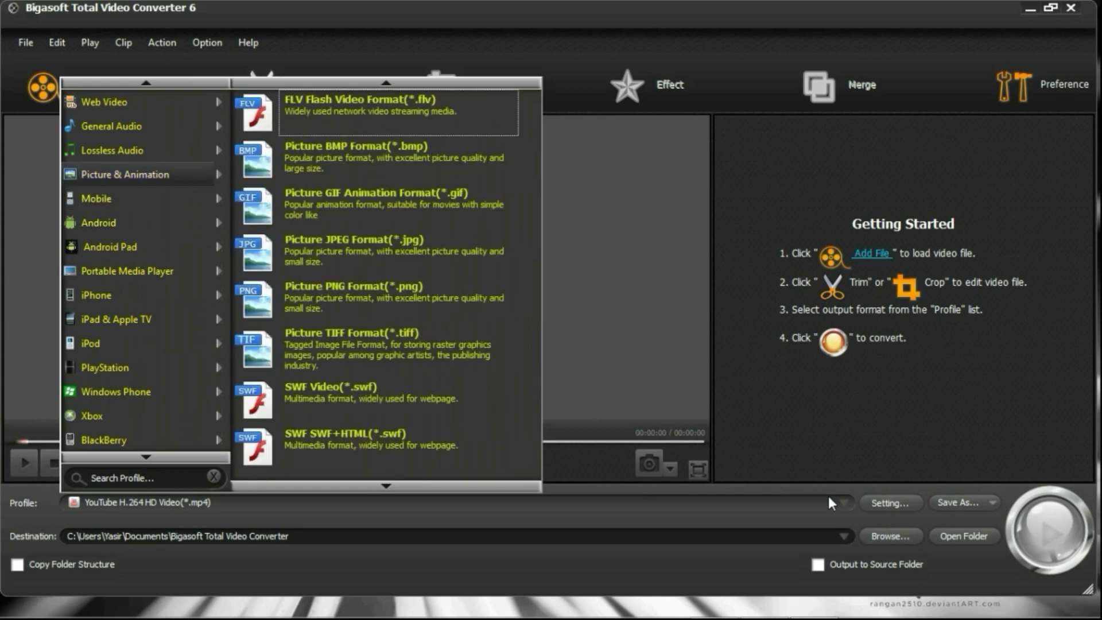
key("Down")
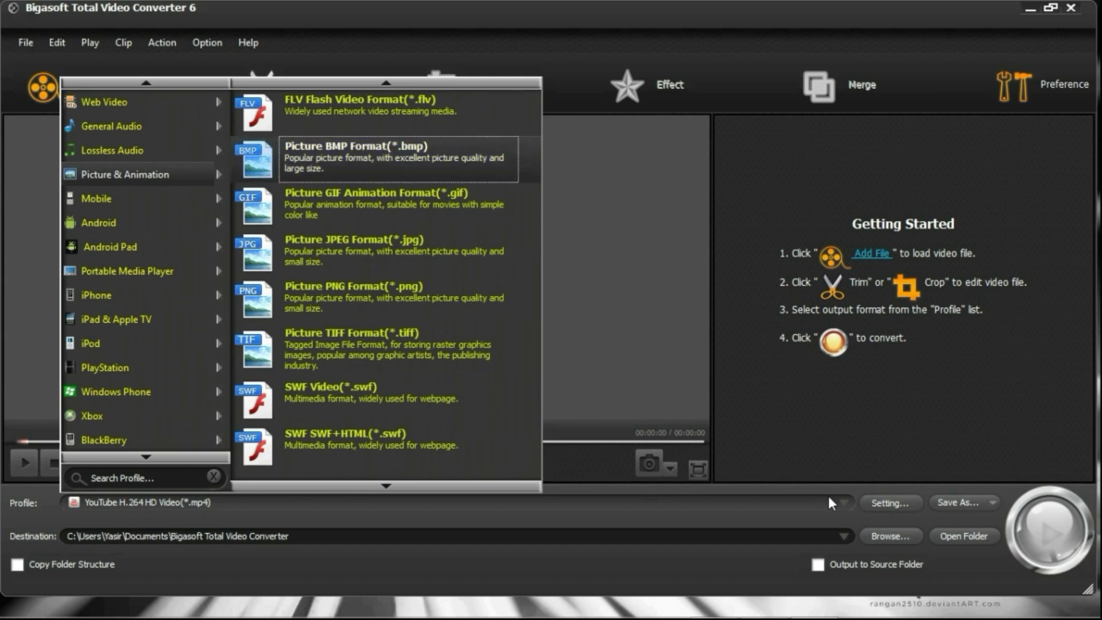
key("End")
key("Left")
Step: Check the Lossless Audio formats and the General Audio formats through to WMA Windows Media Audio
key("Up")
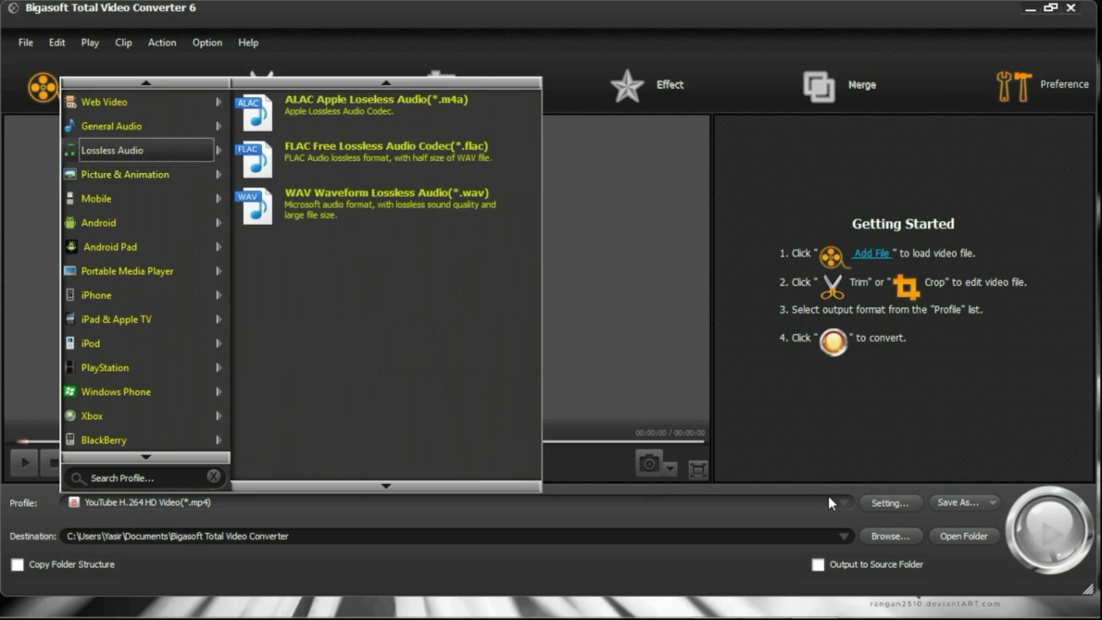
key("Up")
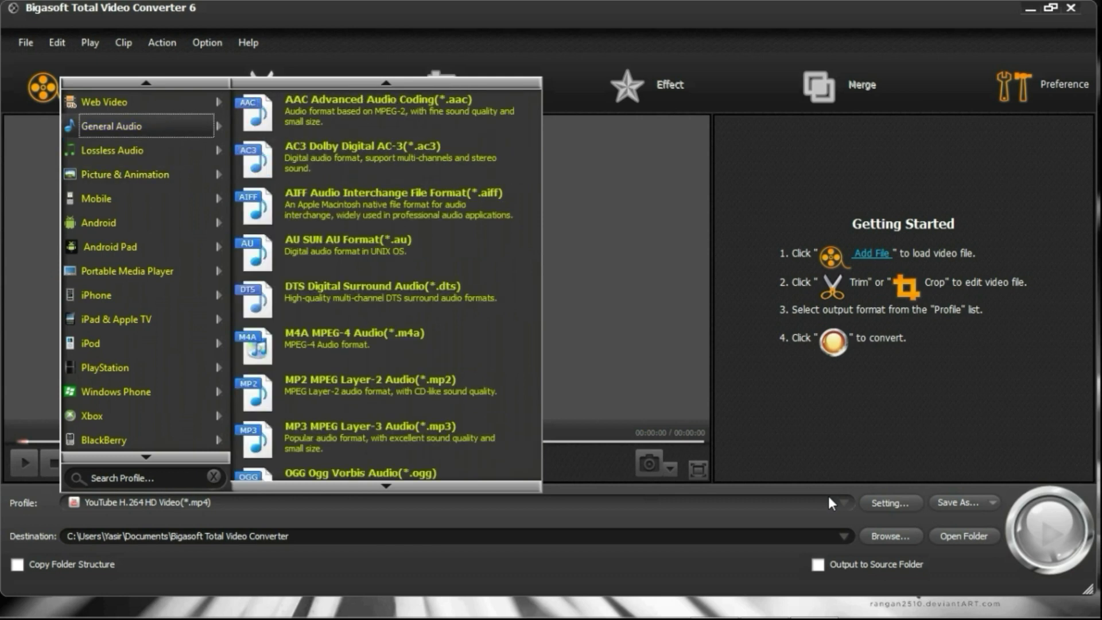
key("Right")
key("Up")
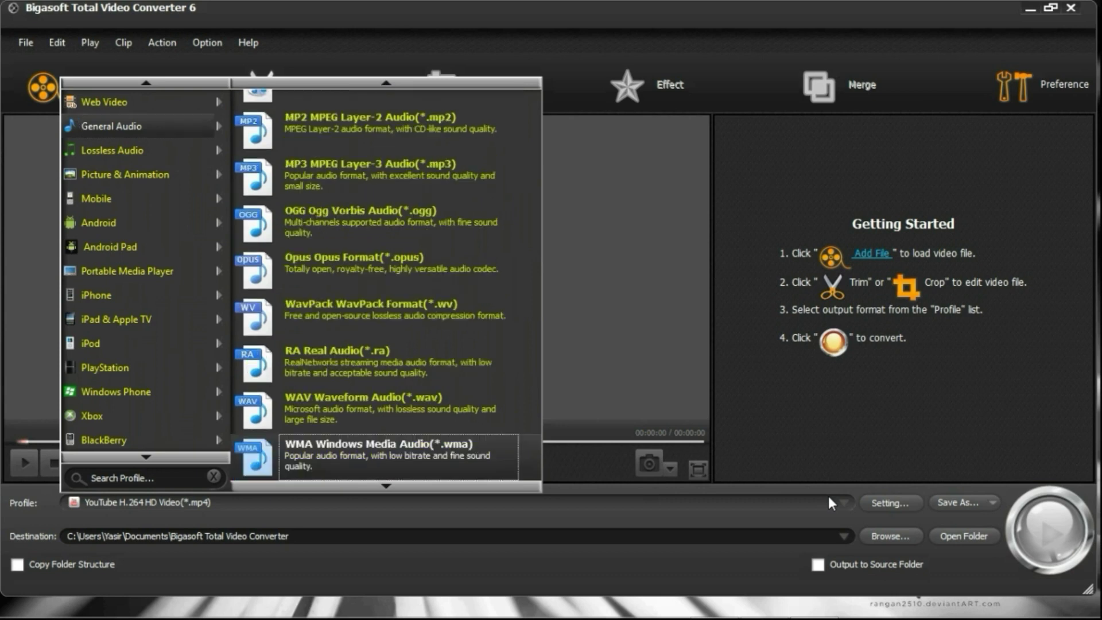
key("Left")
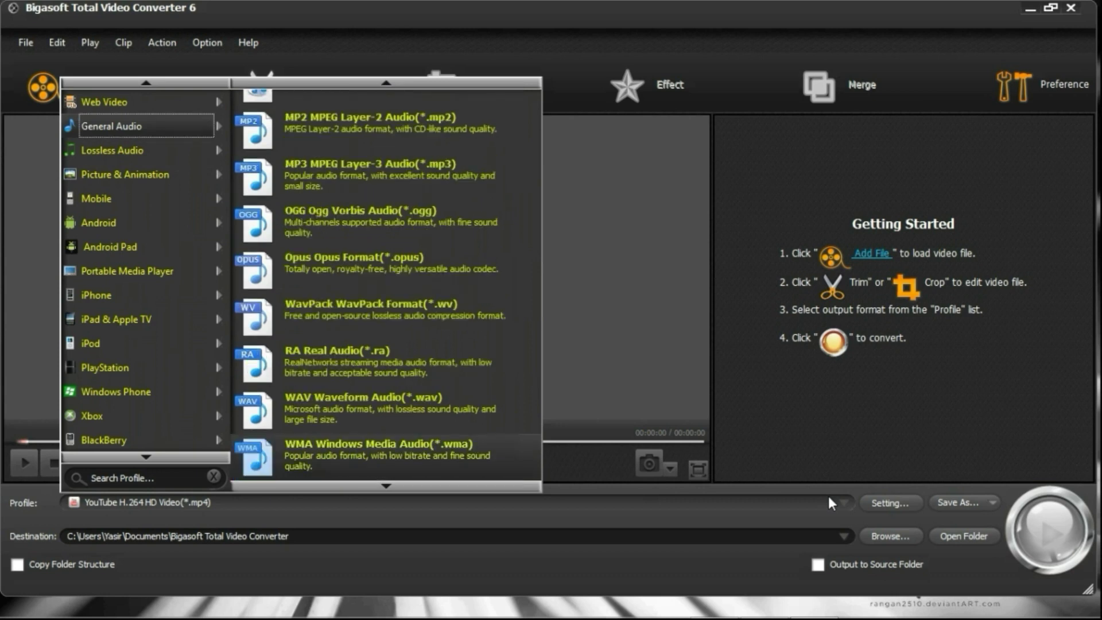
Step: Go through the Web Video profiles one by one, down to YouTube H.264 Video
key("Up")
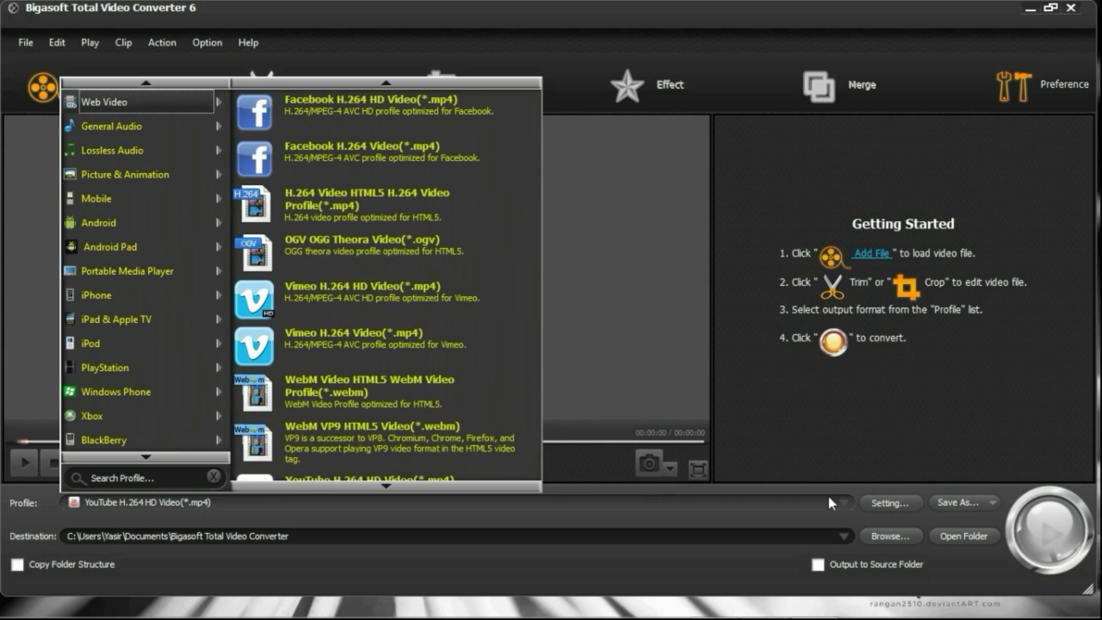
key("Right")
key("Down")
key("Down")
key("Down")
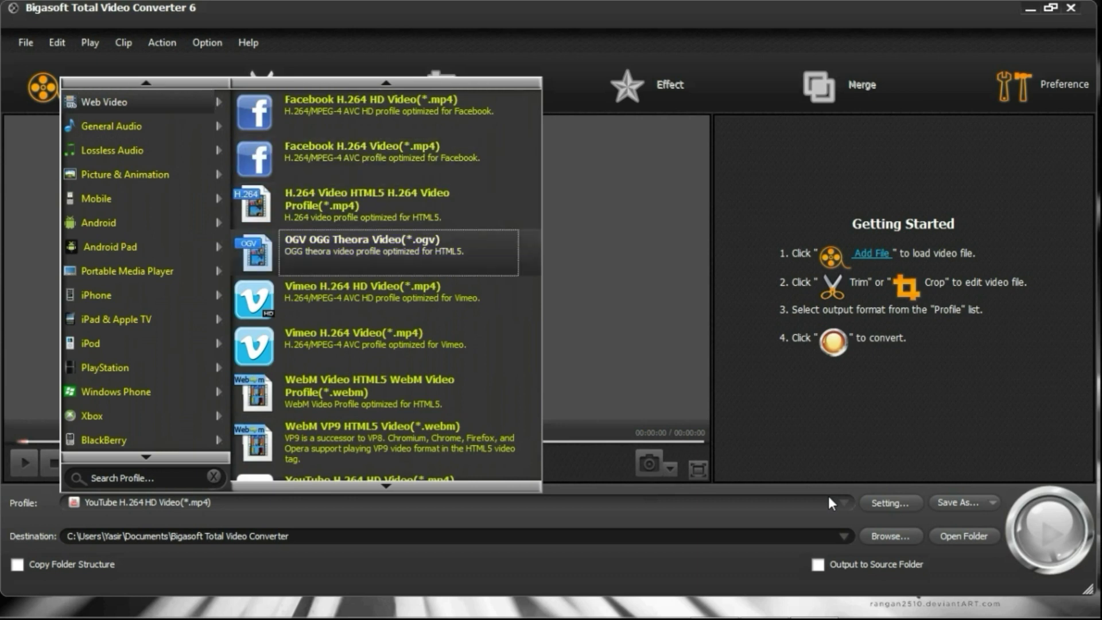
key("Down")
key("Down")
key("Down")
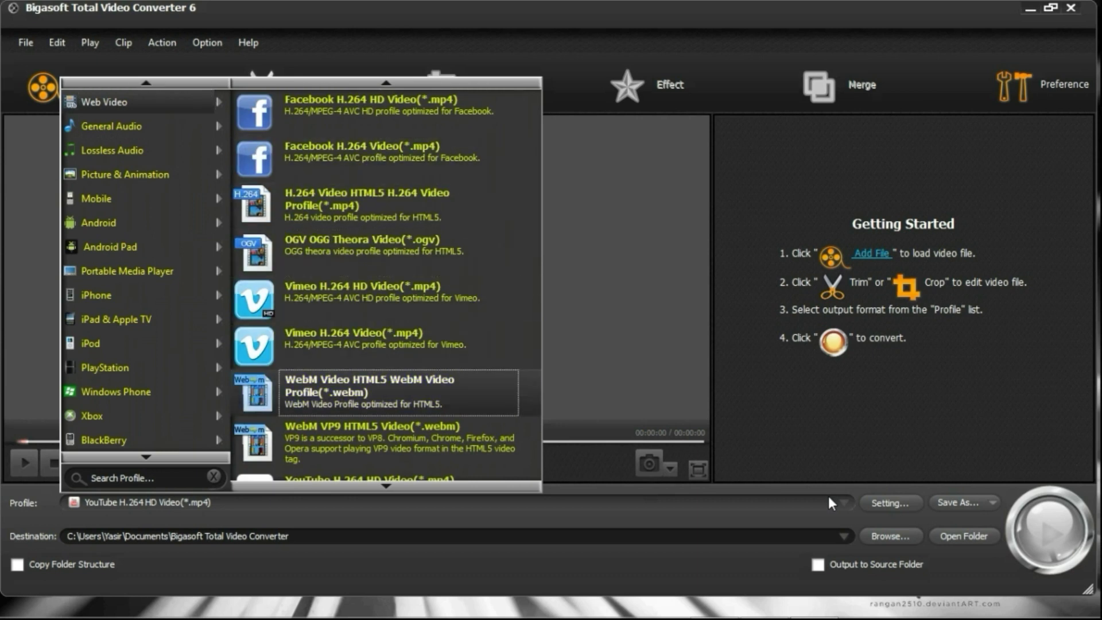
key("Down")
key("Down")
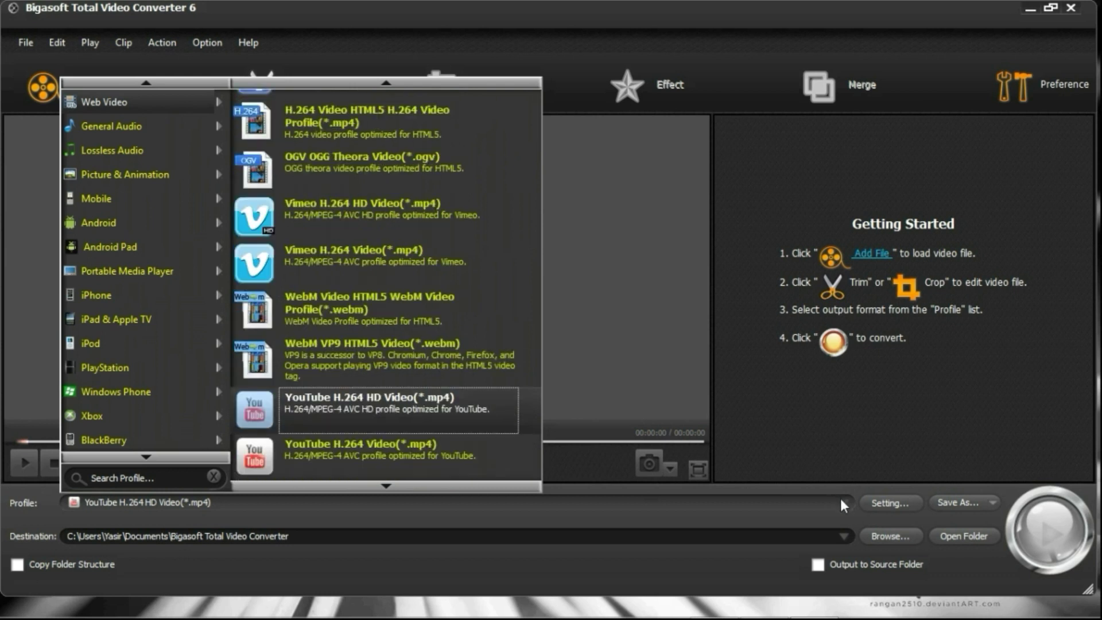
key("Down")
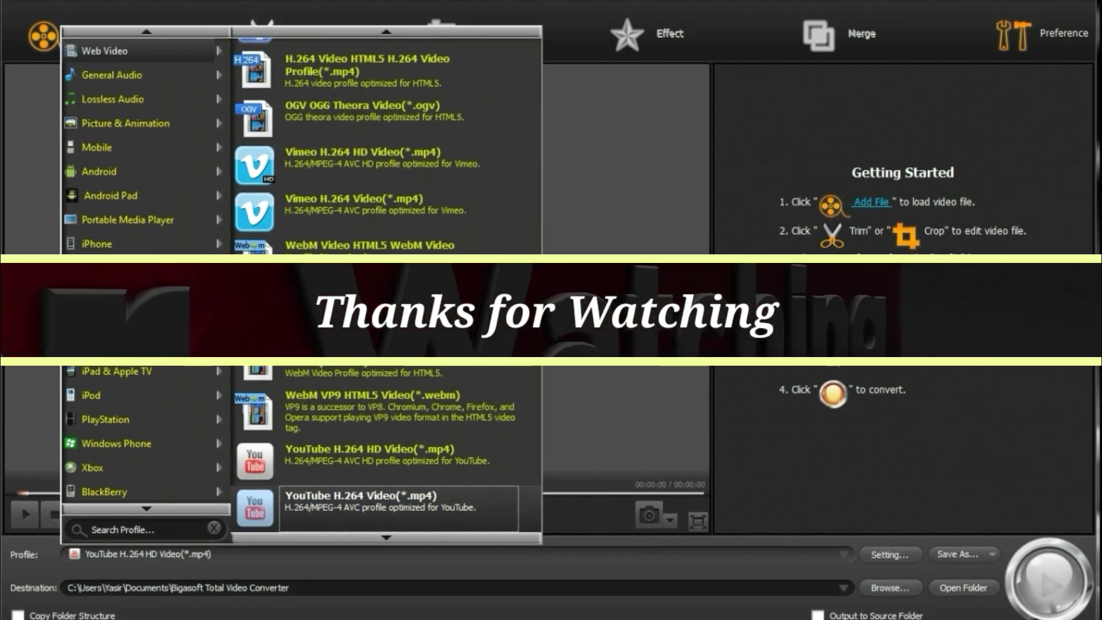